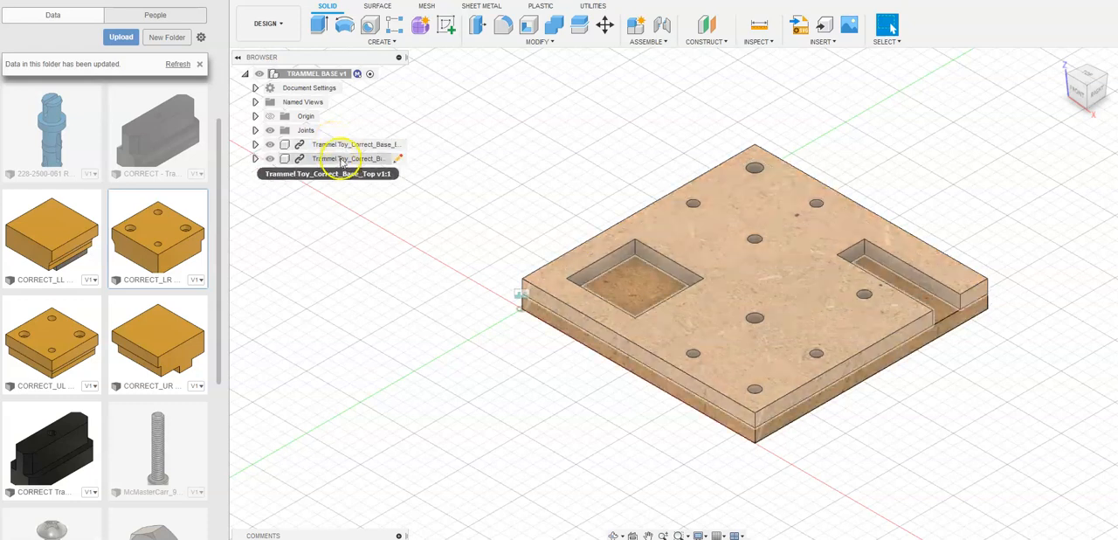
# - View the TRAMMEL VIDEO.png reference drawing and look through the part files in the project folder
pyautogui.rightClick(495, 385)
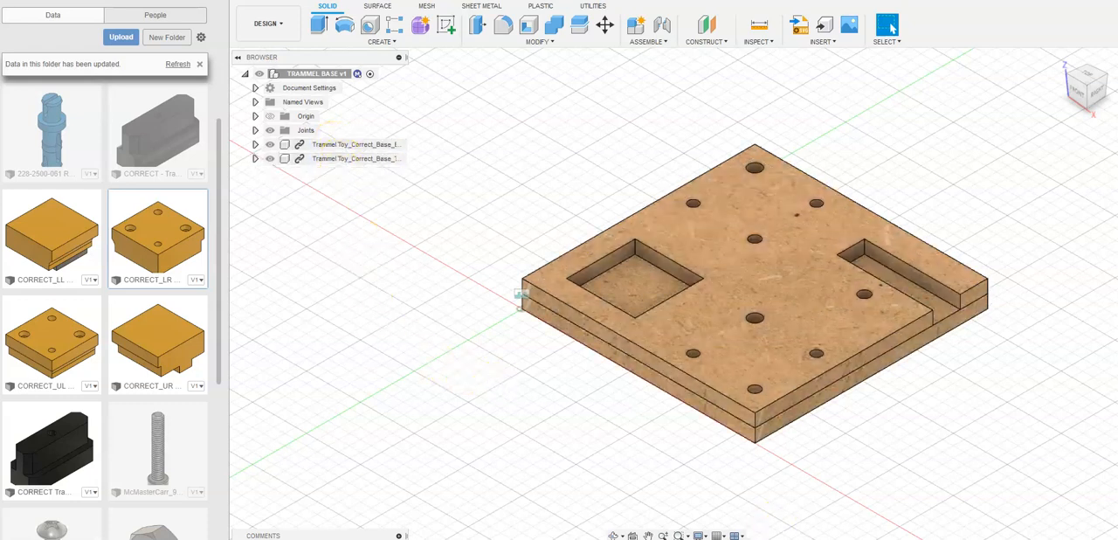
pyautogui.moveTo(792, 539)
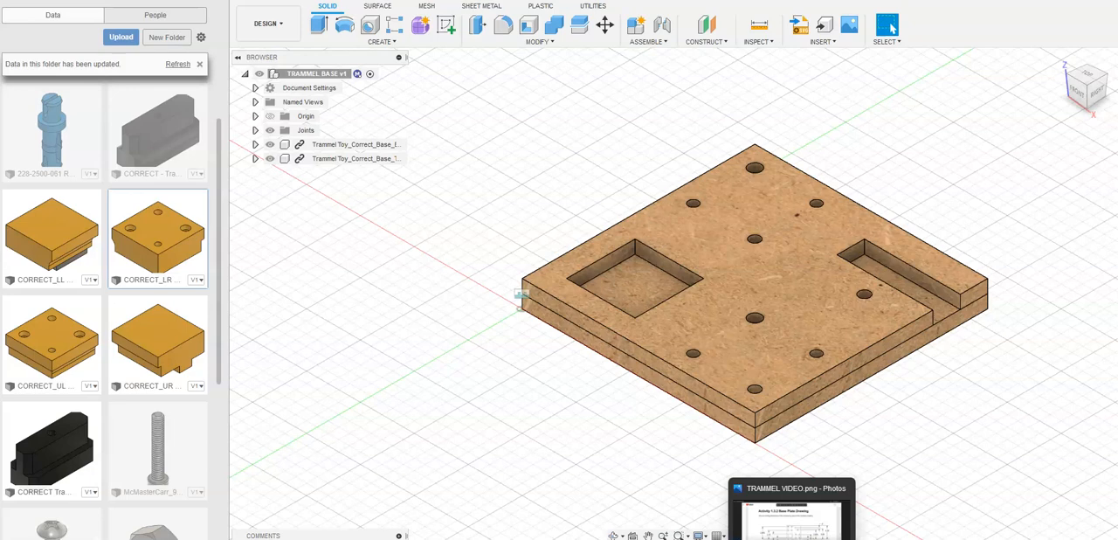
pyautogui.click(791, 539)
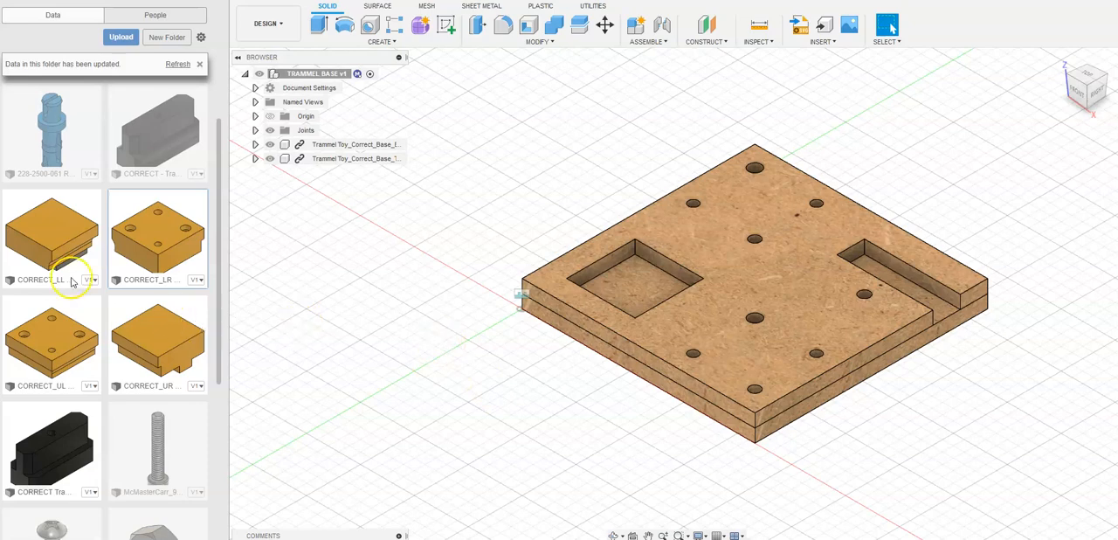
pyautogui.scroll(-5, 110, 332)
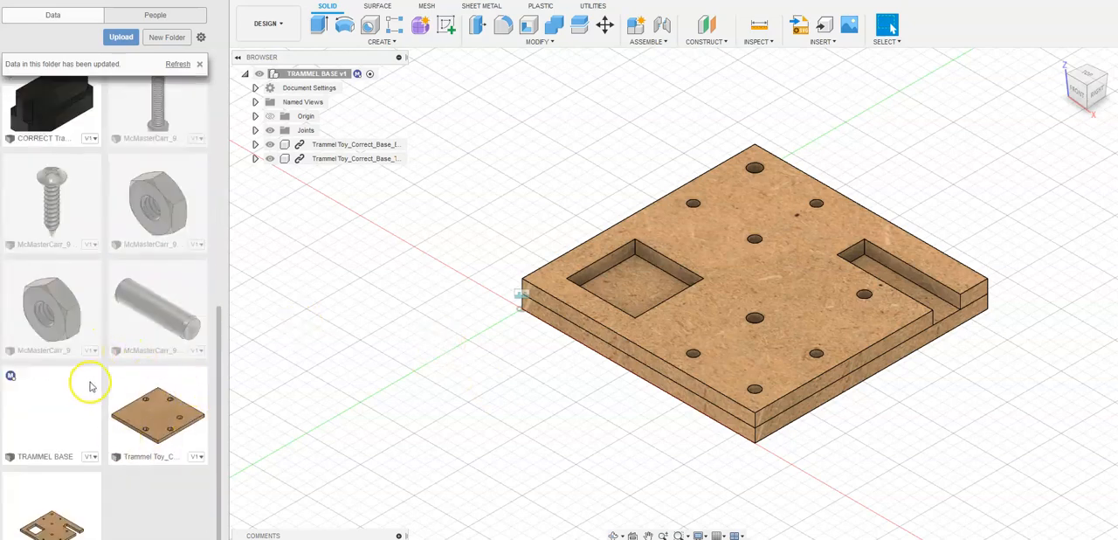
pyautogui.scroll(6, 88, 382)
pyautogui.scroll(-6, 142, 319)
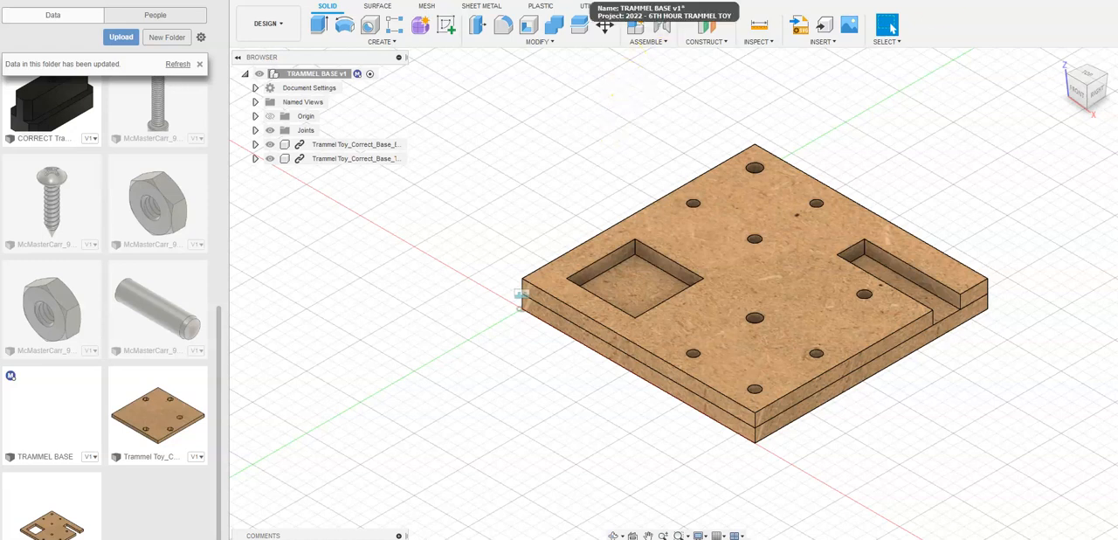
# - Start a new design and save it as TRAMMEL ASSEMBLY in the 2022 - 6TH HOUR TRAMMEL TOY project
pyautogui.click(970, 2)
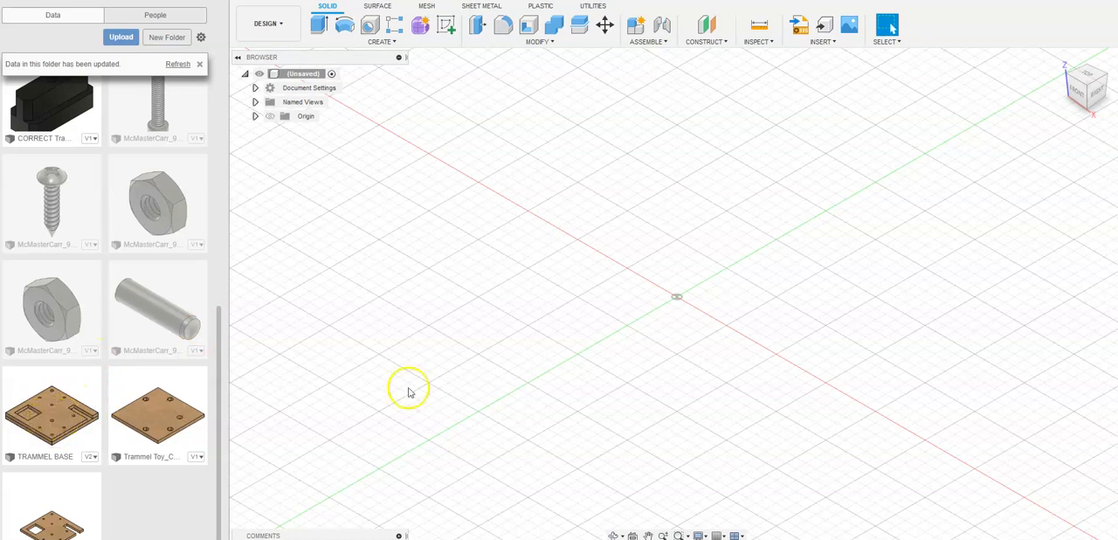
pyautogui.click(284, 1)
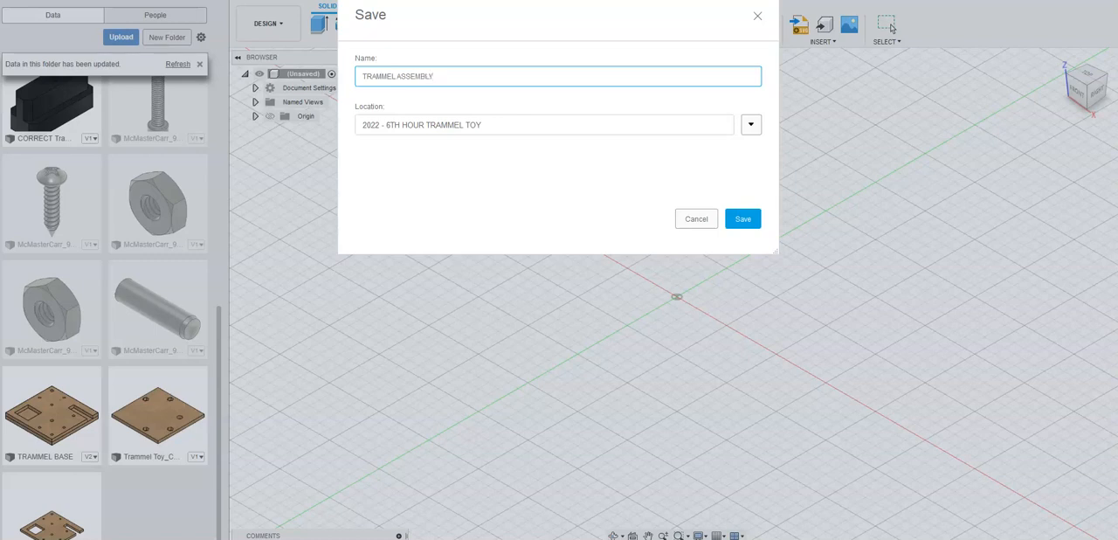
pyautogui.press('Return')
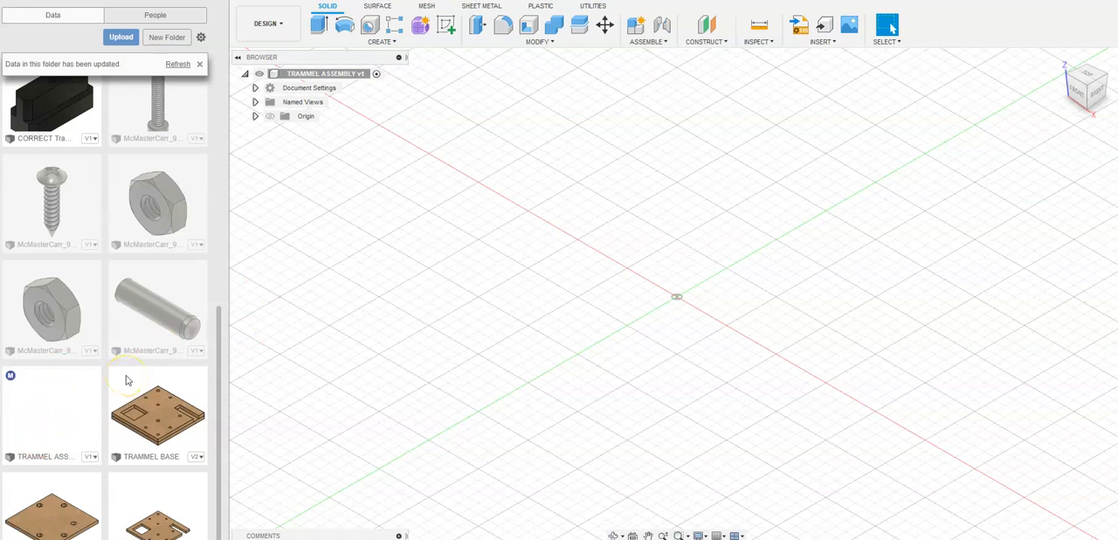
# - Insert the TRAMMEL BASE file into the assembly and accept its default position without any offset
pyautogui.moveTo(11, 376)
pyautogui.moveTo(156, 420); pyautogui.dragTo(667, 253)
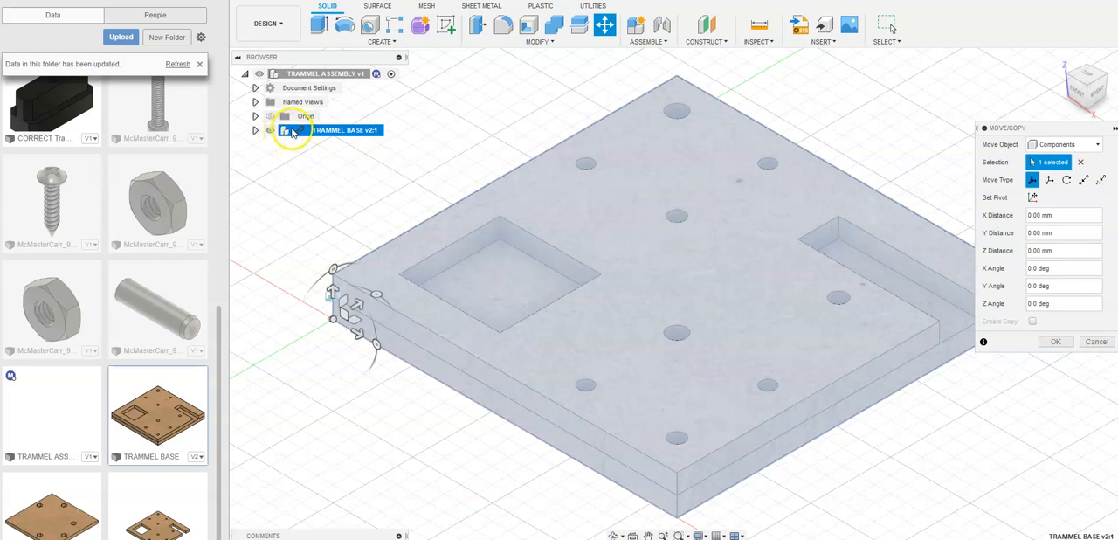
pyautogui.click(255, 131)
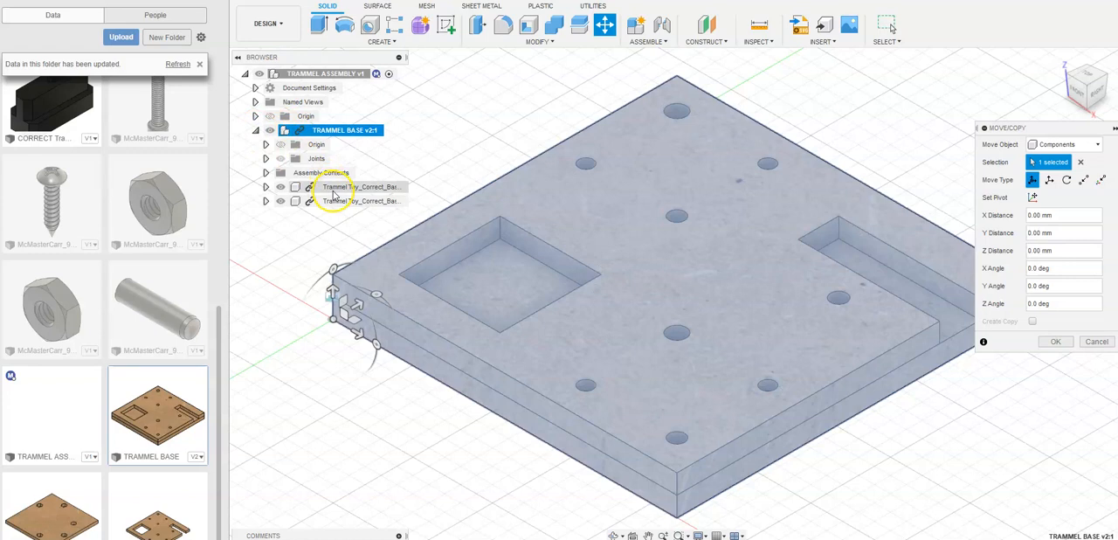
pyautogui.click(255, 130)
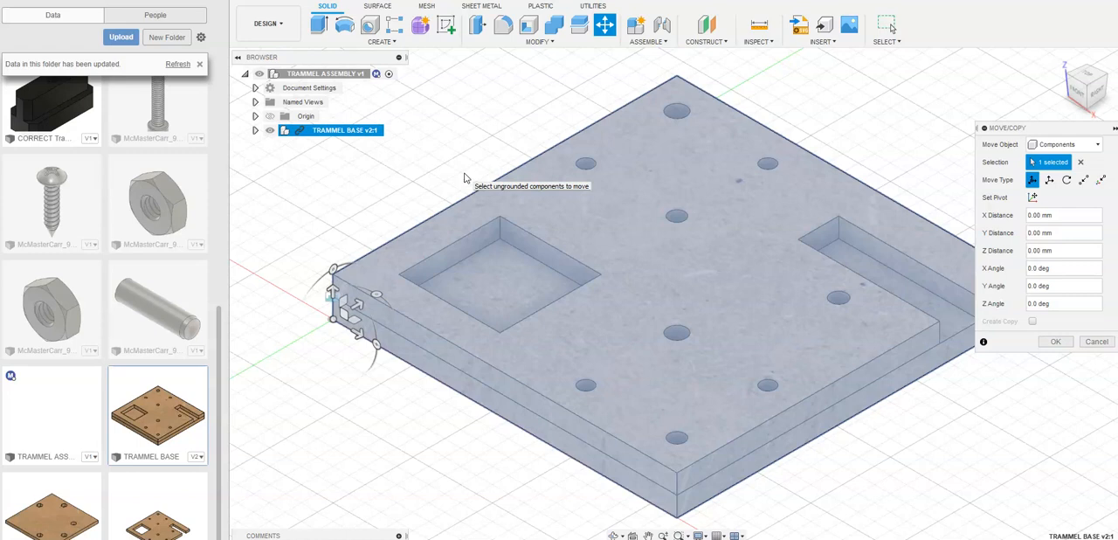
pyautogui.click(1054, 342)
pyautogui.scroll(-4, 472, 165)
pyautogui.click(442, 282)
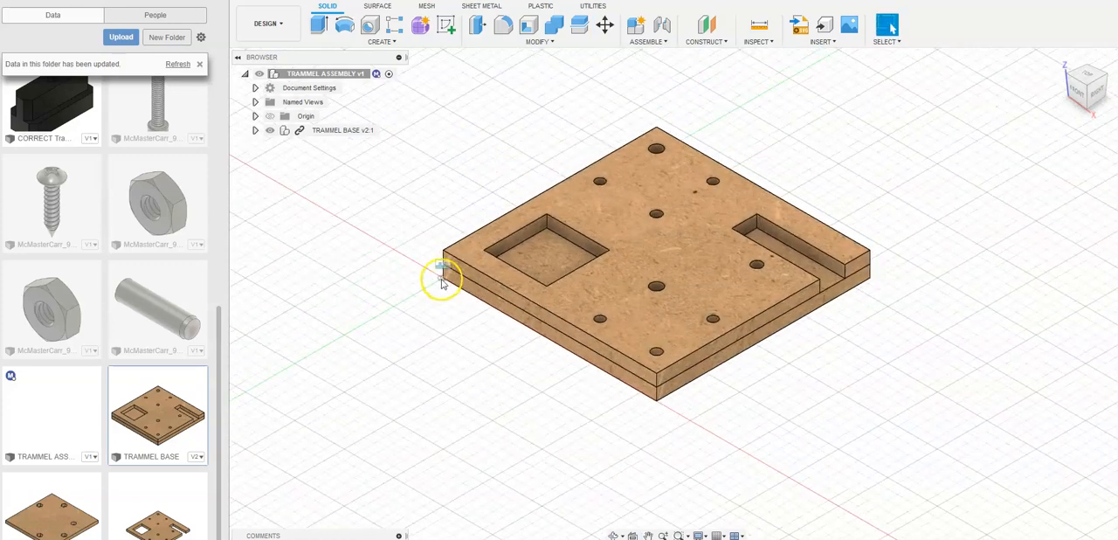
# - Ground the TRAMMEL BASE component and test that it cannot be moved
pyautogui.rightClick(350, 130)
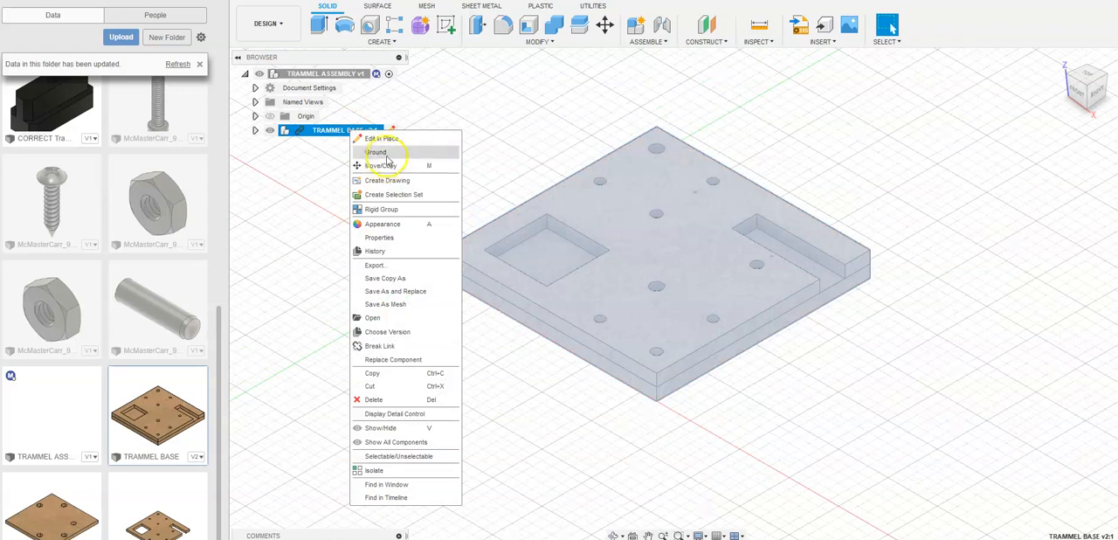
pyautogui.click(376, 152)
pyautogui.click(387, 382)
pyautogui.moveTo(615, 280)
pyautogui.mouseDown()
pyautogui.moveTo(659, 275)
pyautogui.moveTo(606, 284)
pyautogui.moveTo(612, 277)
pyautogui.mouseUp()
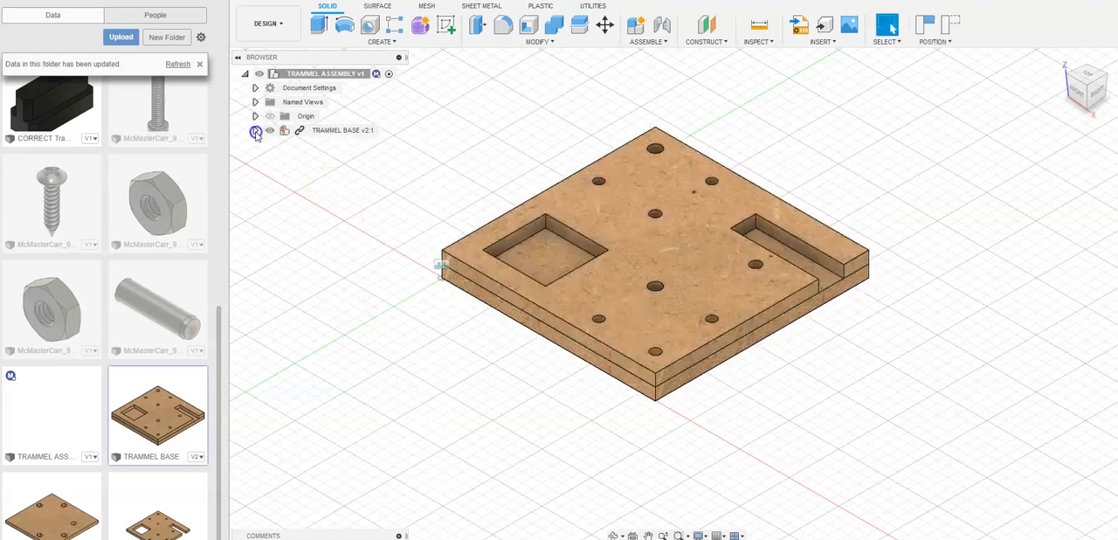
# - Ground the bottom and top plates inside TRAMMEL BASE, capturing the current component positions
pyautogui.click(255, 131)
pyautogui.rightClick(365, 187)
pyautogui.click(392, 214)
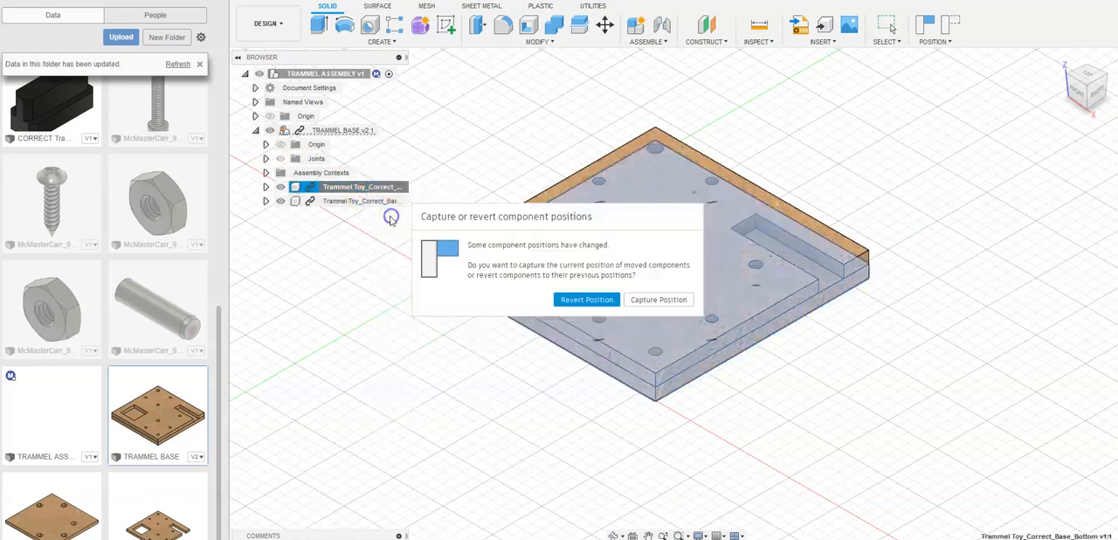
pyautogui.click(655, 299)
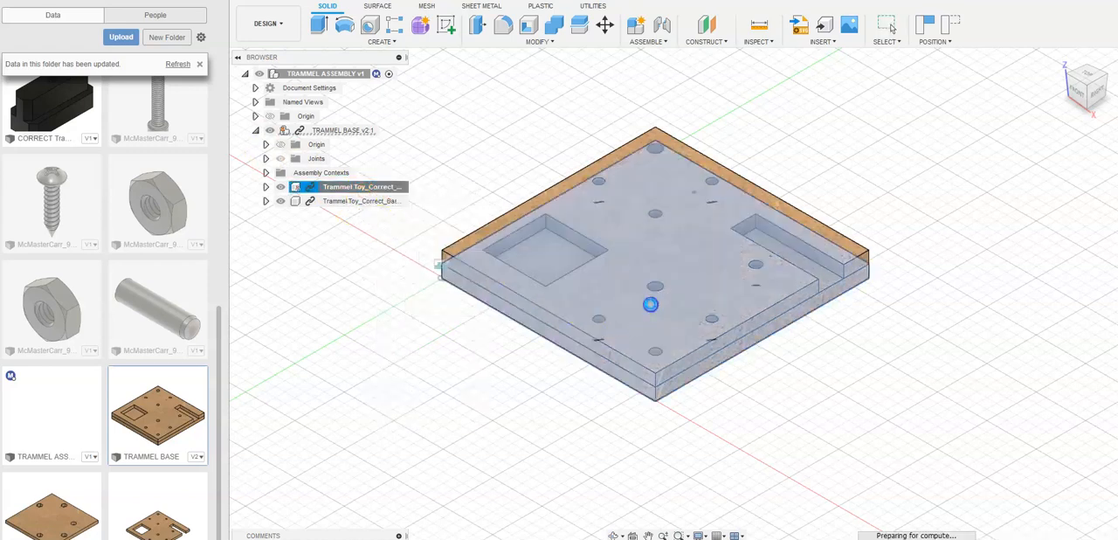
pyautogui.rightClick(353, 201)
pyautogui.click(373, 223)
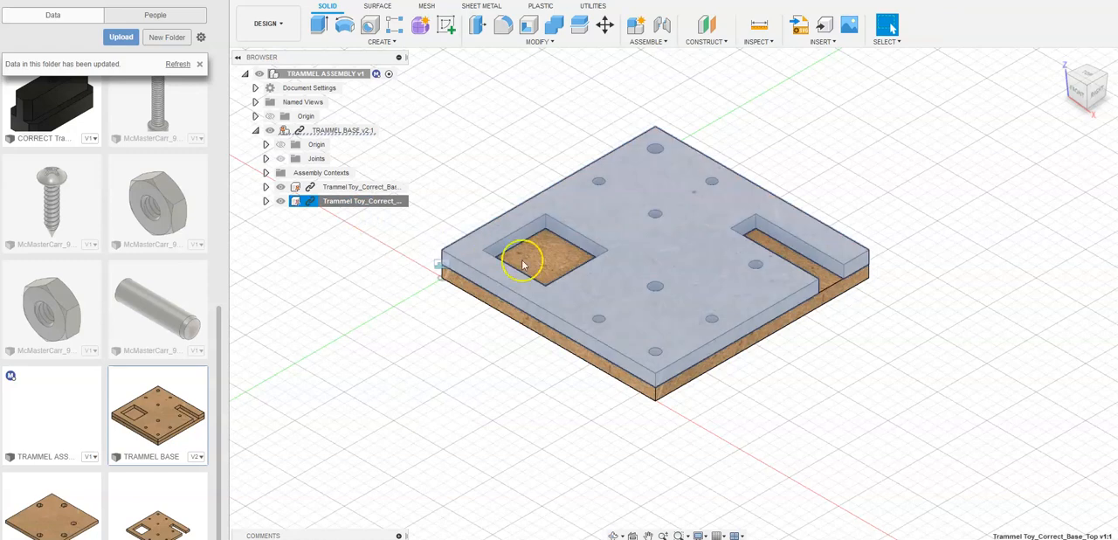
pyautogui.click(514, 364)
pyautogui.moveTo(584, 297); pyautogui.dragTo(738, 255)
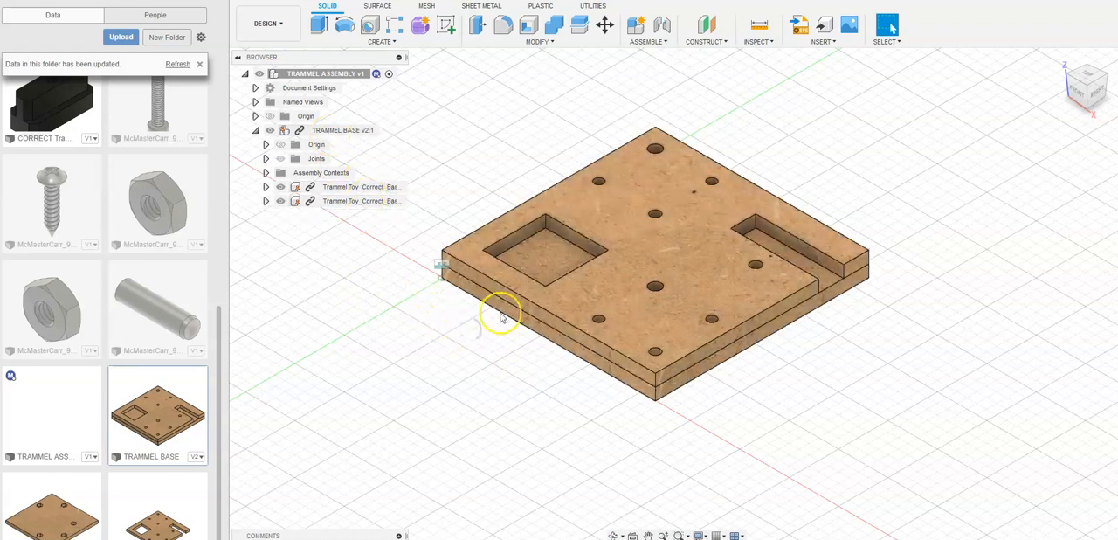
pyautogui.click(255, 131)
pyautogui.click(303, 281)
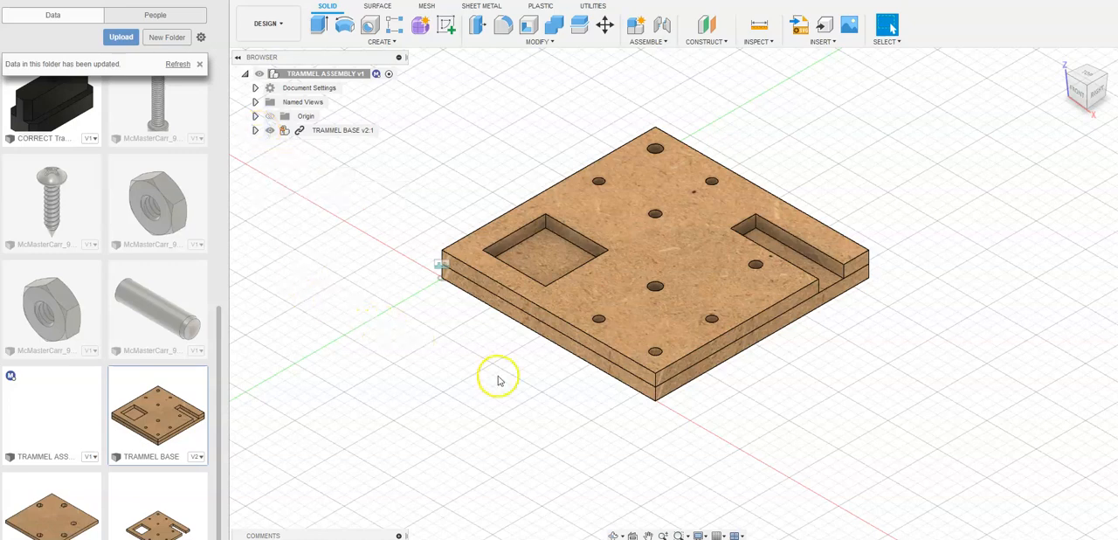
pyautogui.moveTo(499, 377); pyautogui.dragTo(513, 401, button='middle')
pyautogui.scroll(-2, 517, 402)
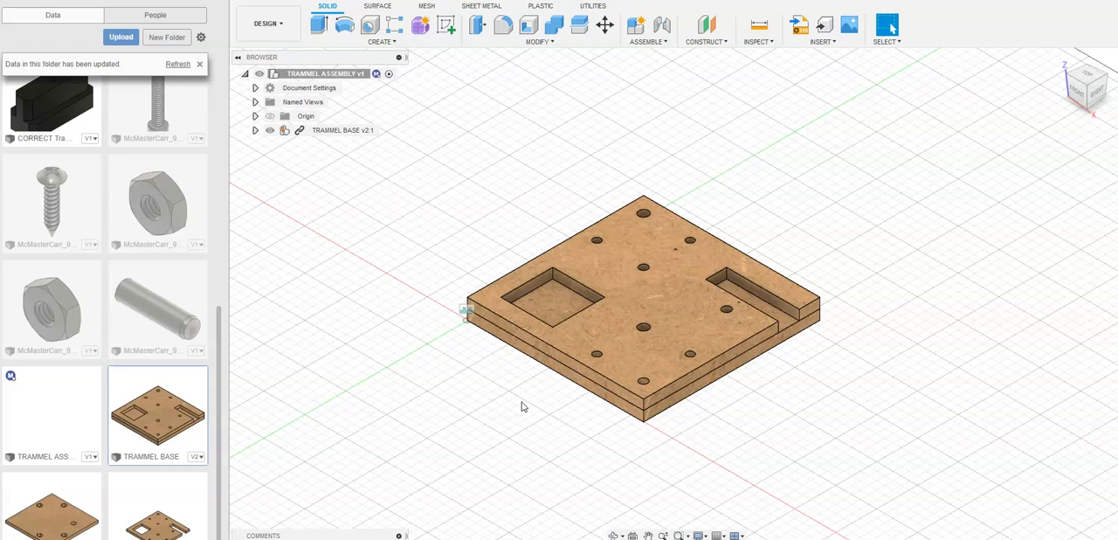
# - Read the full file name of the CORRECT_LL block in the project folder without changing it
pyautogui.moveTo(220, 382); pyautogui.dragTo(212, 197)
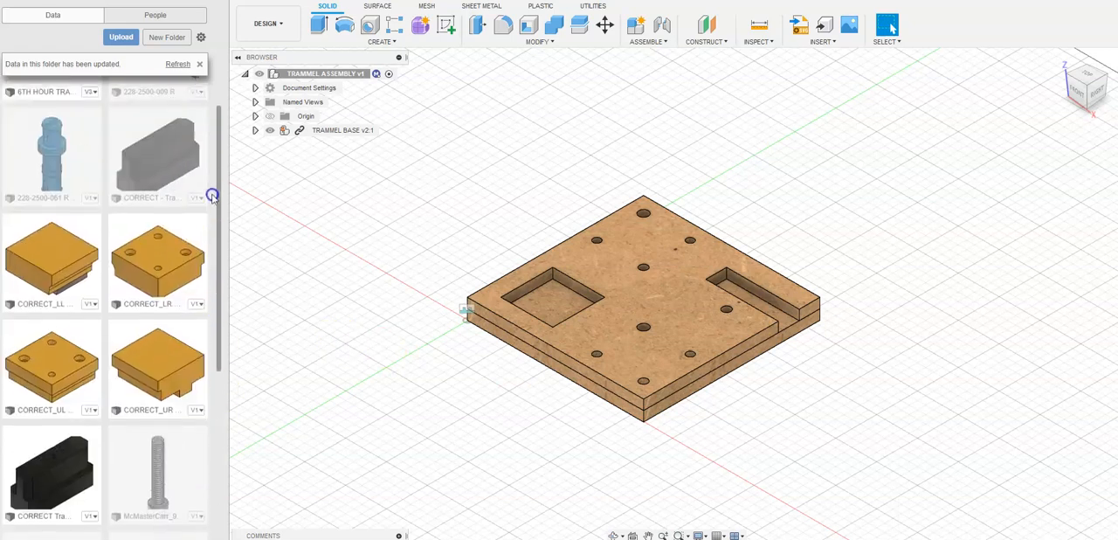
pyautogui.rightClick(55, 282)
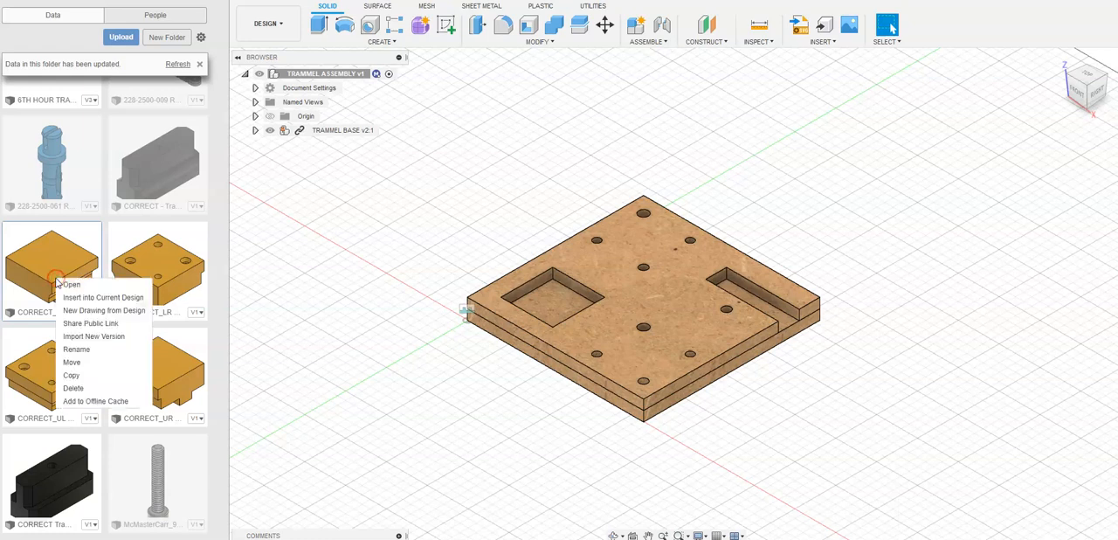
pyautogui.click(77, 349)
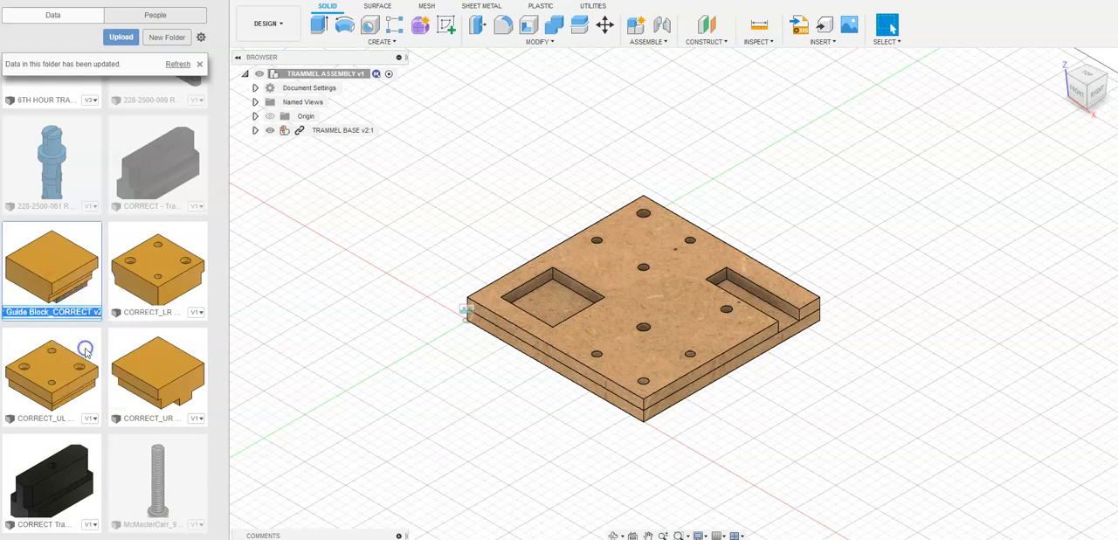
pyautogui.click(52, 307)
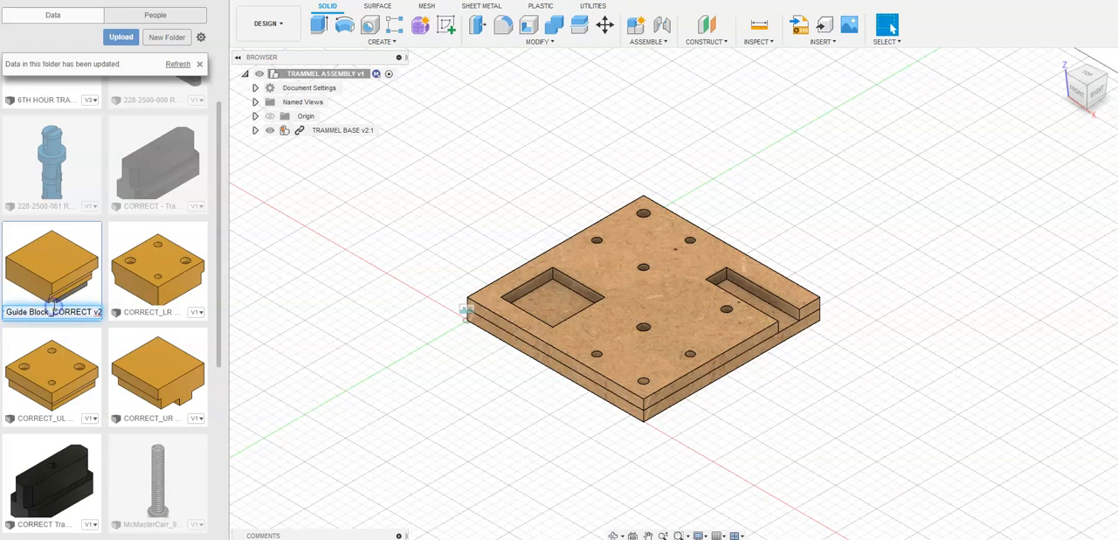
pyautogui.press('Left')
pyautogui.press('Left')
pyautogui.press('Left')
pyautogui.press('Left')
pyautogui.press('Left')
pyautogui.press('Left')
pyautogui.press('Left')
pyautogui.press('Left')
pyautogui.press('Left')
pyautogui.press('Left')
pyautogui.press('Left')
pyautogui.press('Left')
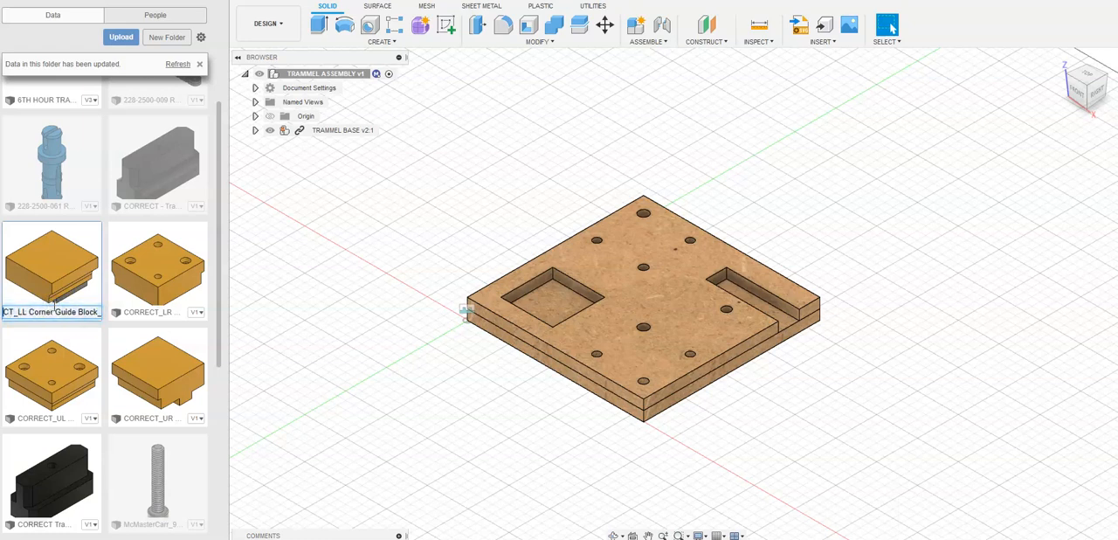
pyautogui.press('Left')
pyautogui.press('Left')
pyautogui.press('Left')
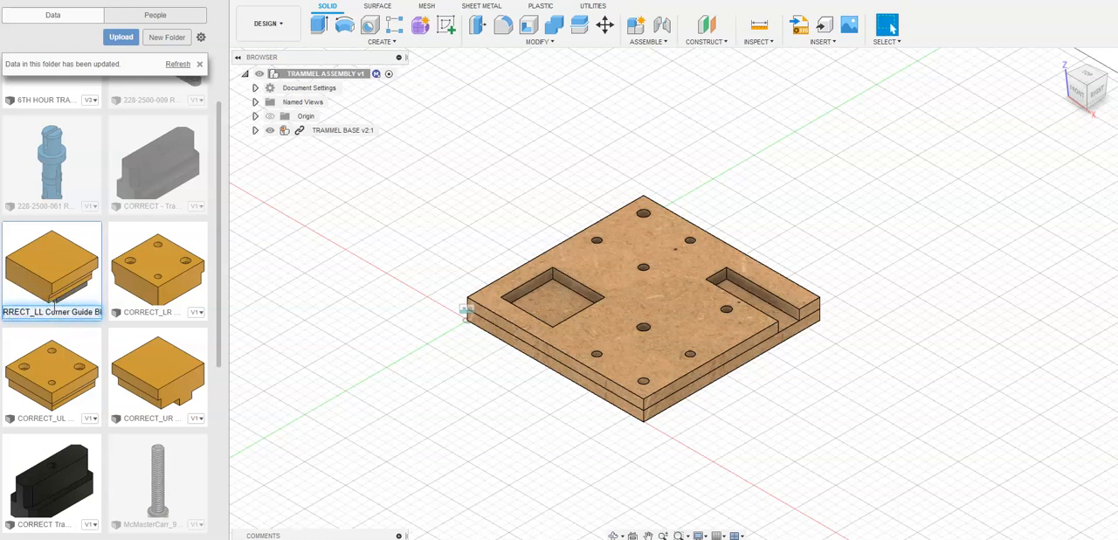
pyautogui.click(281, 258)
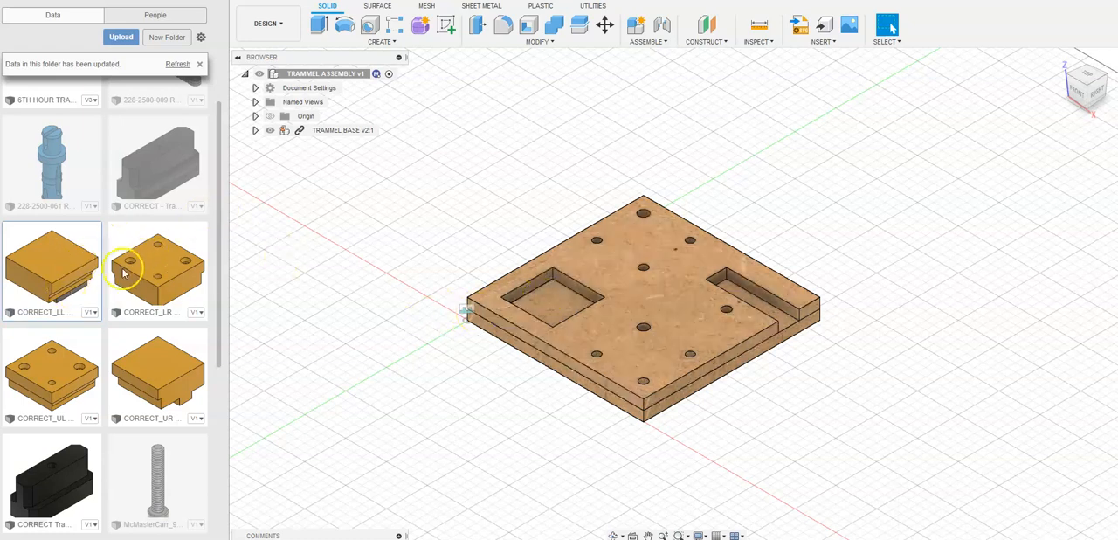
# - Insert the CORRECT_LL Corner Guide Block and place it above the base, offset about X -25.29, Y 22.19 and Z 47.48 mm
pyautogui.moveTo(50, 281); pyautogui.dragTo(444, 152)
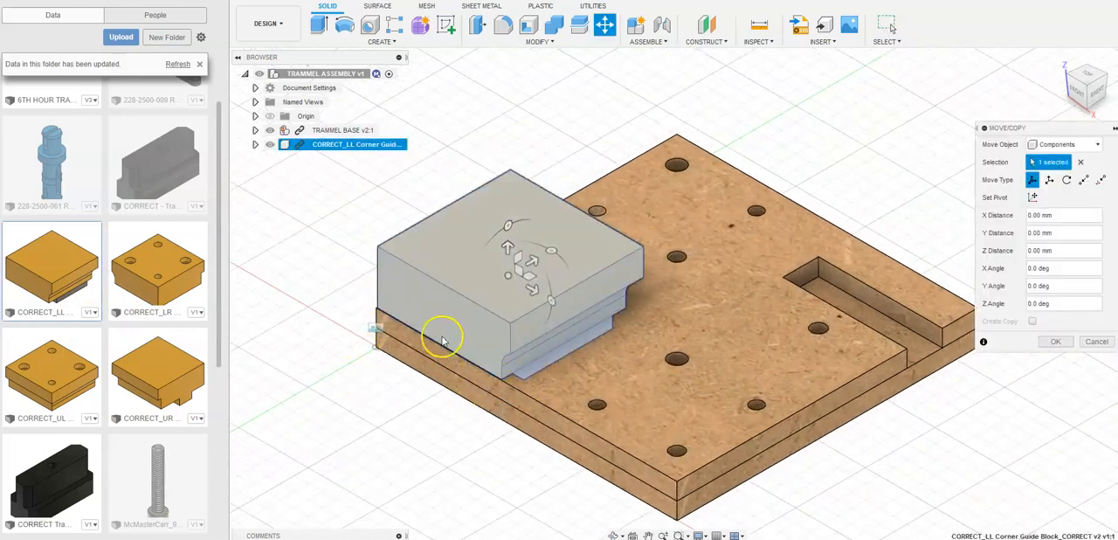
pyautogui.scroll(-1, 553, 175)
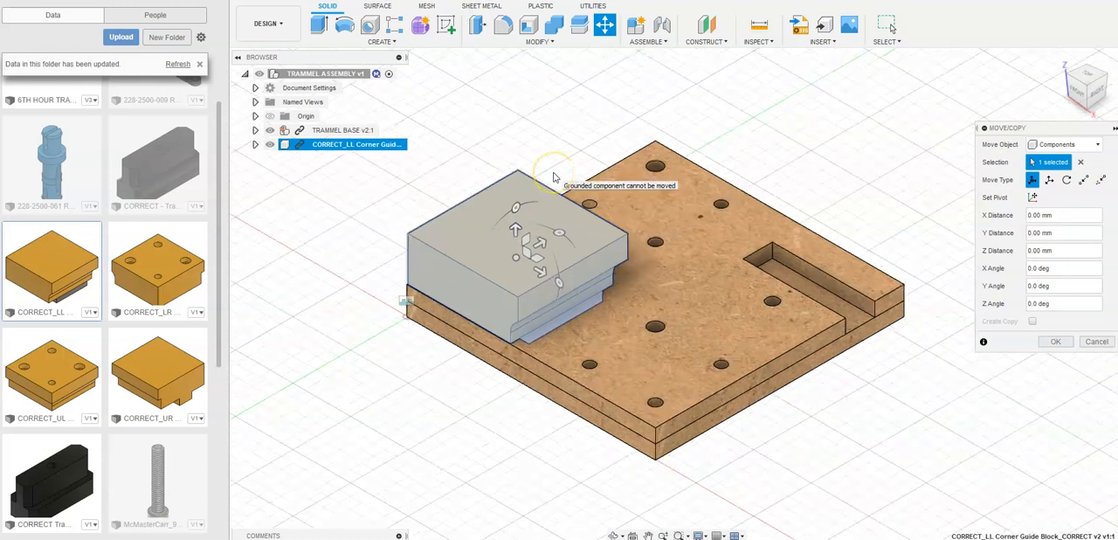
pyautogui.scroll(-1, 553, 177)
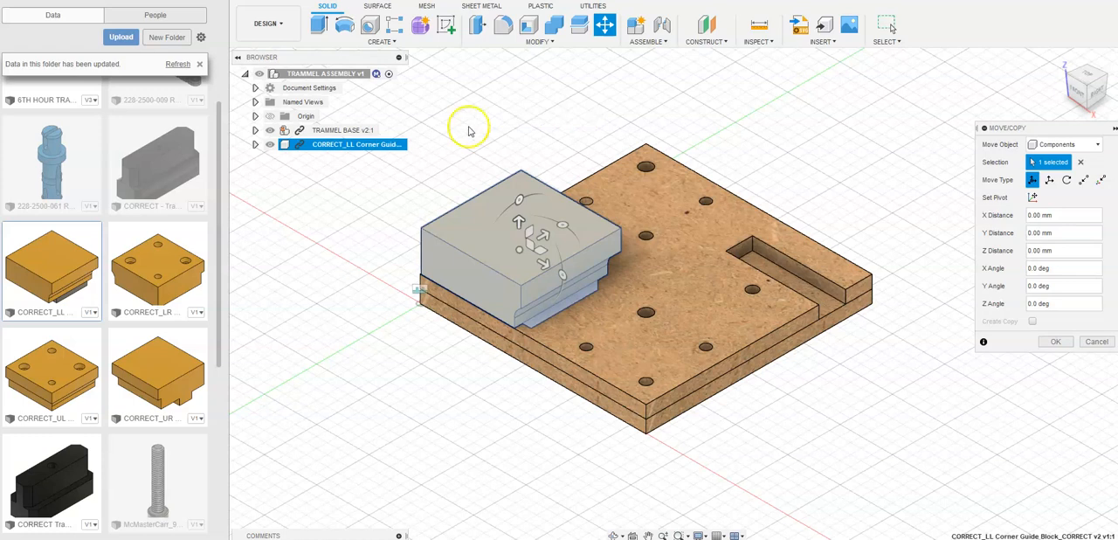
pyautogui.click(519, 246)
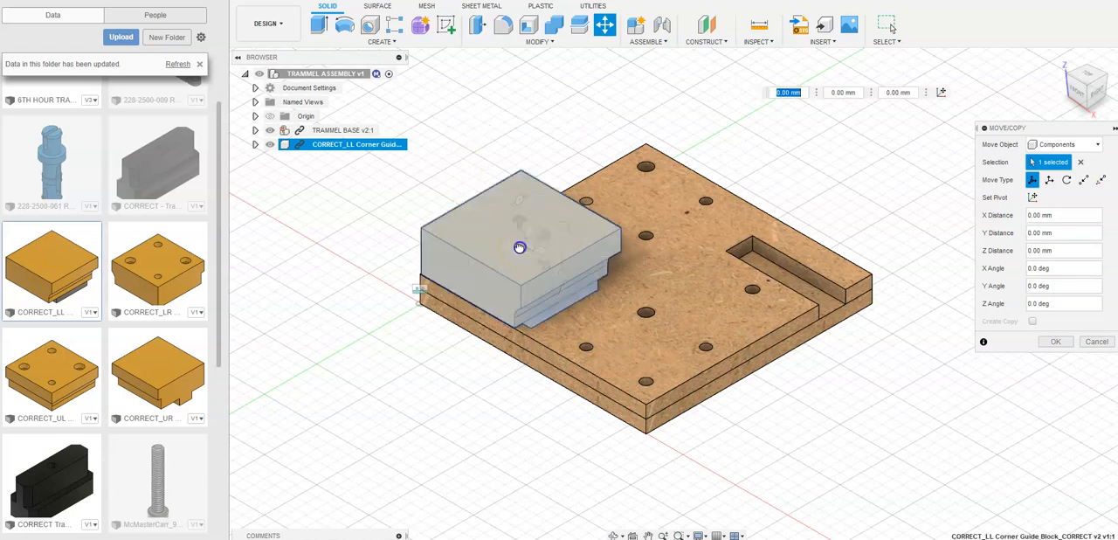
pyautogui.moveTo(514, 156); pyautogui.dragTo(513, 75)
pyautogui.click(1061, 343)
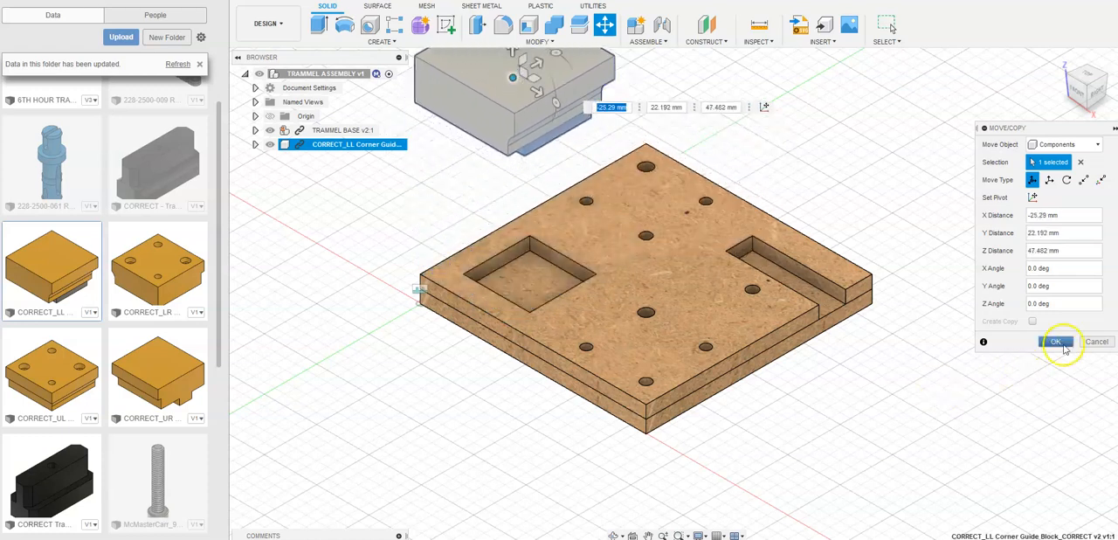
# - Inspect the existing rigid joint between the plates inside the TRAMMEL BASE component
pyautogui.scroll(-2, 1001, 440)
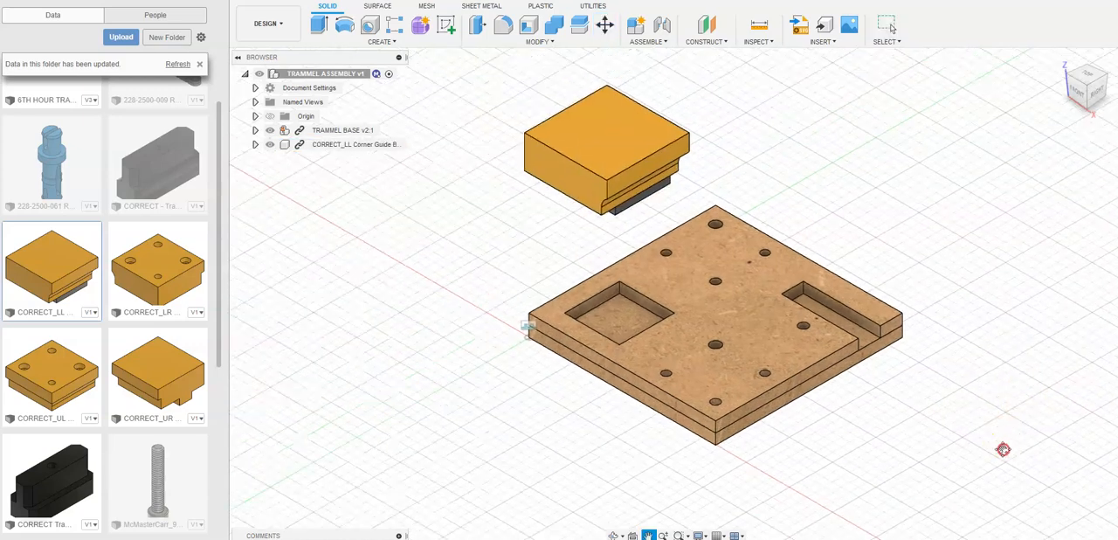
pyautogui.scroll(3, 532, 393)
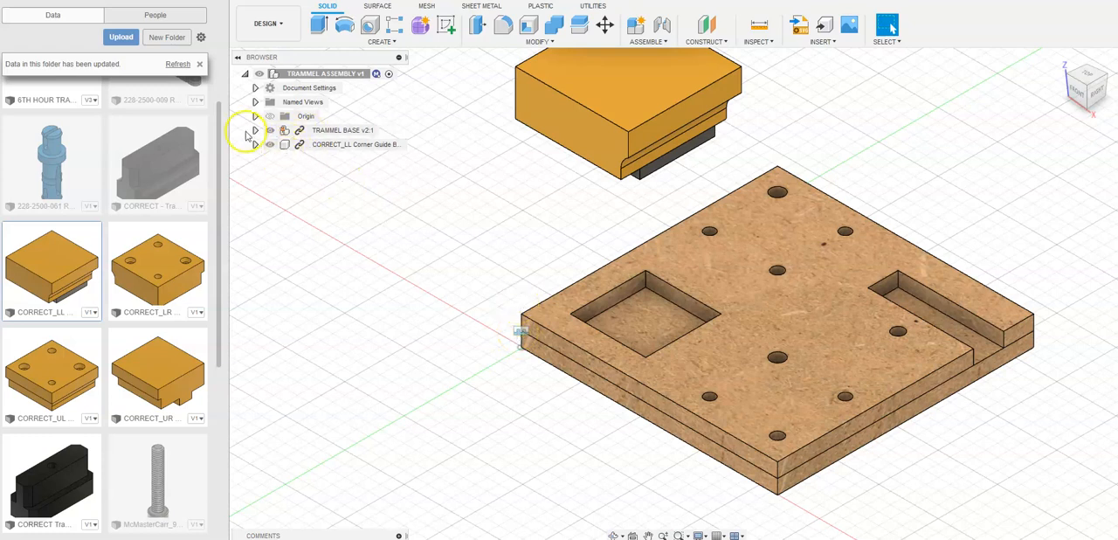
pyautogui.click(255, 131)
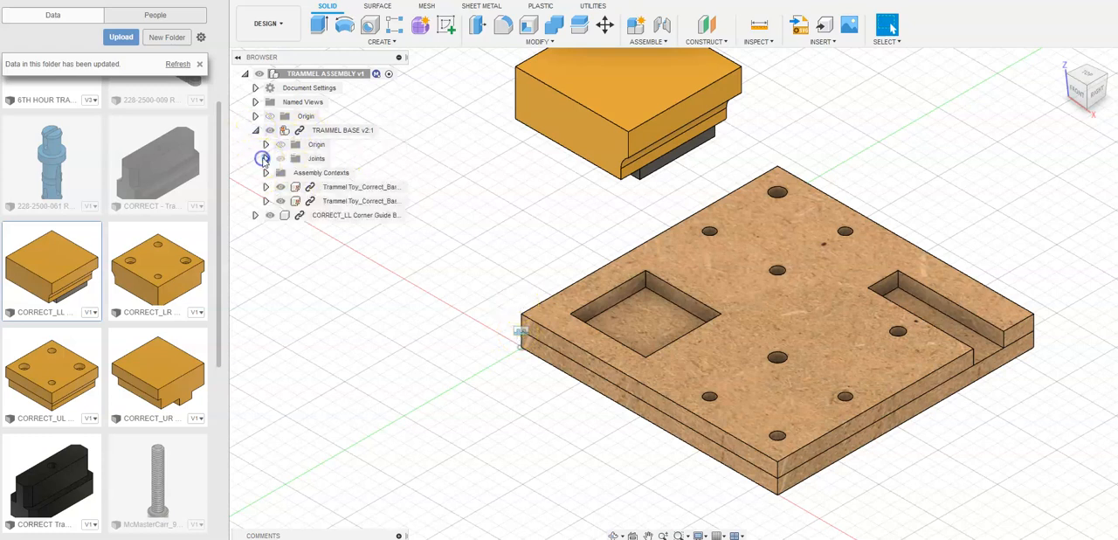
pyautogui.click(264, 158)
pyautogui.click(321, 173)
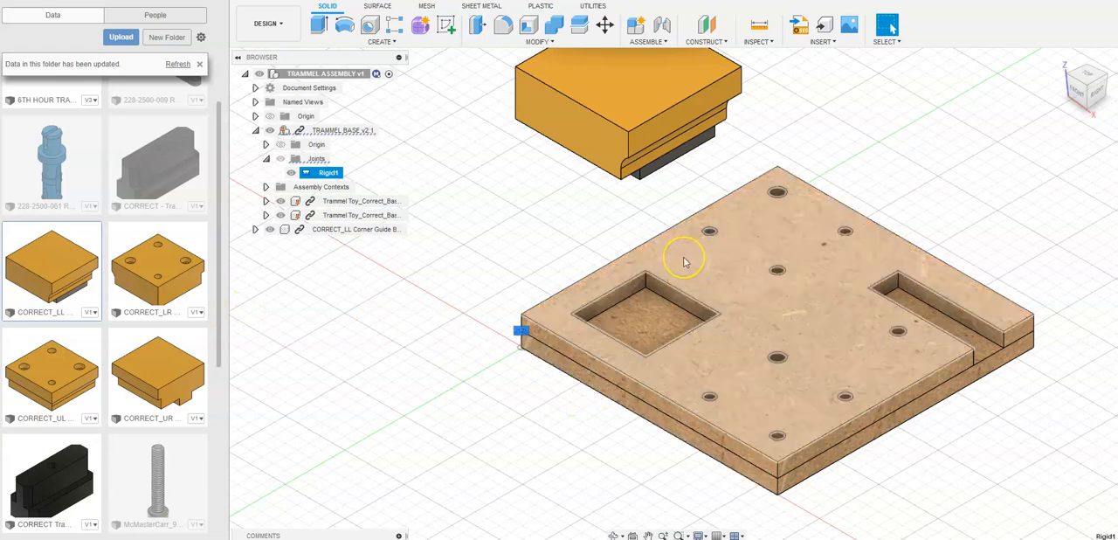
pyautogui.click(266, 159)
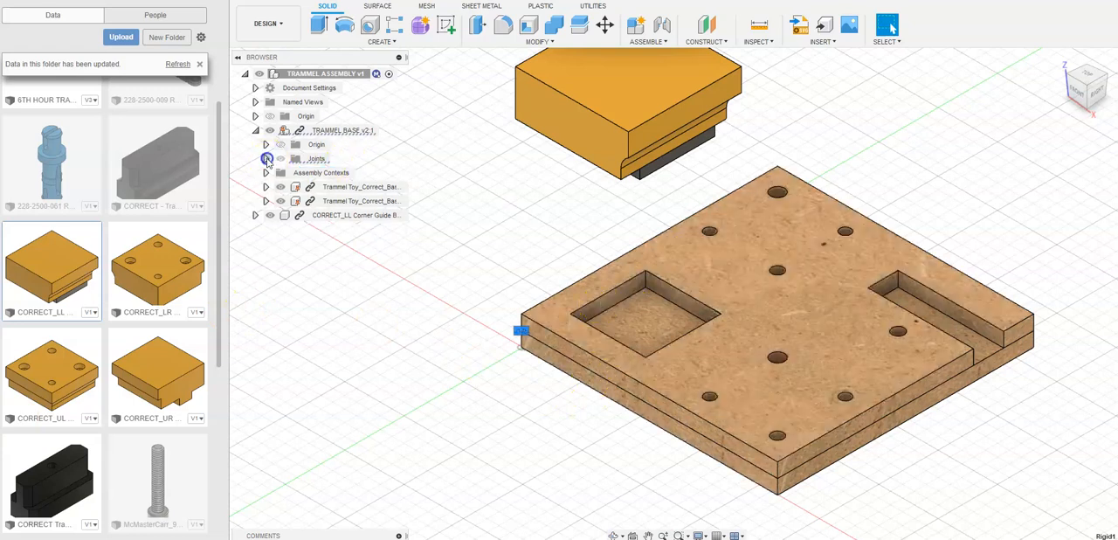
pyautogui.click(255, 130)
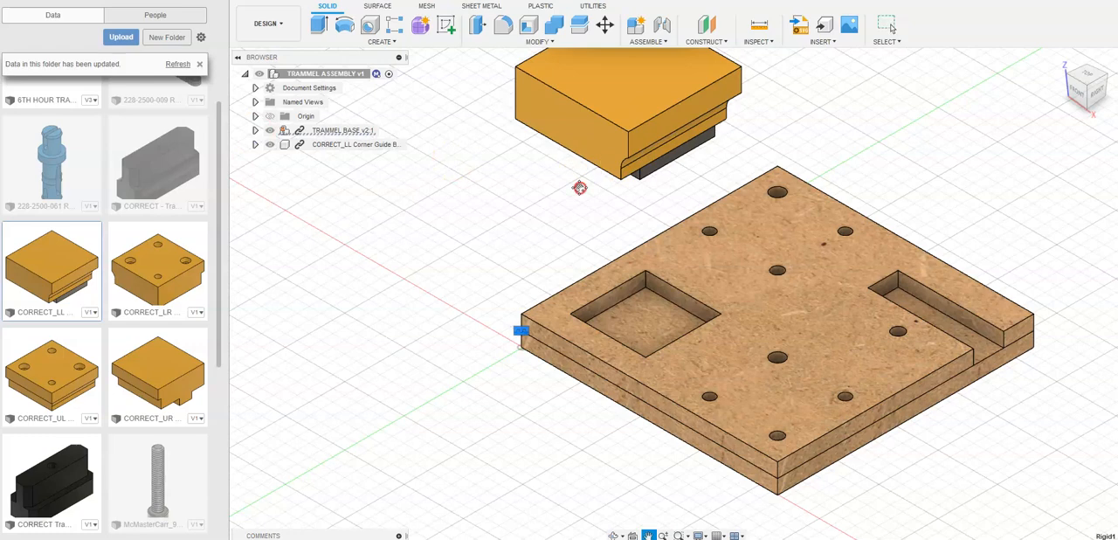
# - Turn off the layout grid display while viewing the underside of the corner guide block and base
pyautogui.moveTo(581, 177); pyautogui.dragTo(580, 229, button='middle')
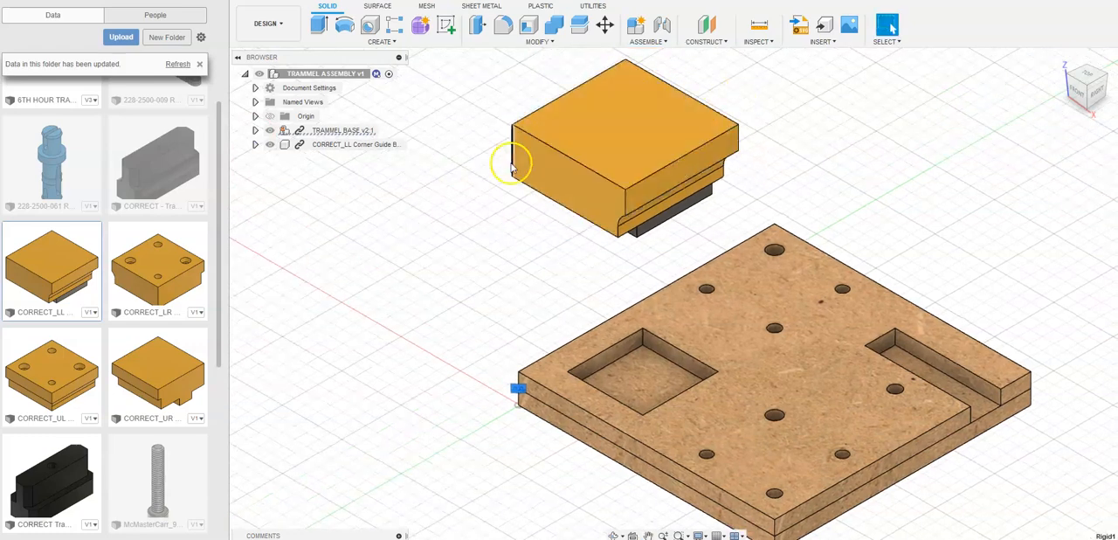
pyautogui.moveTo(1089, 97); pyautogui.dragTo(1075, 79)
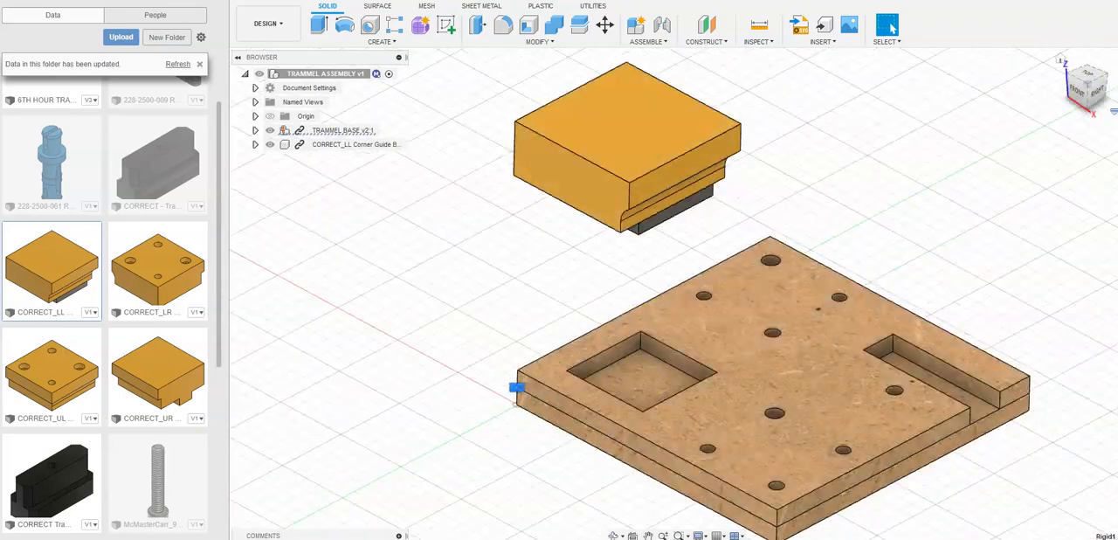
pyautogui.click(1065, 71)
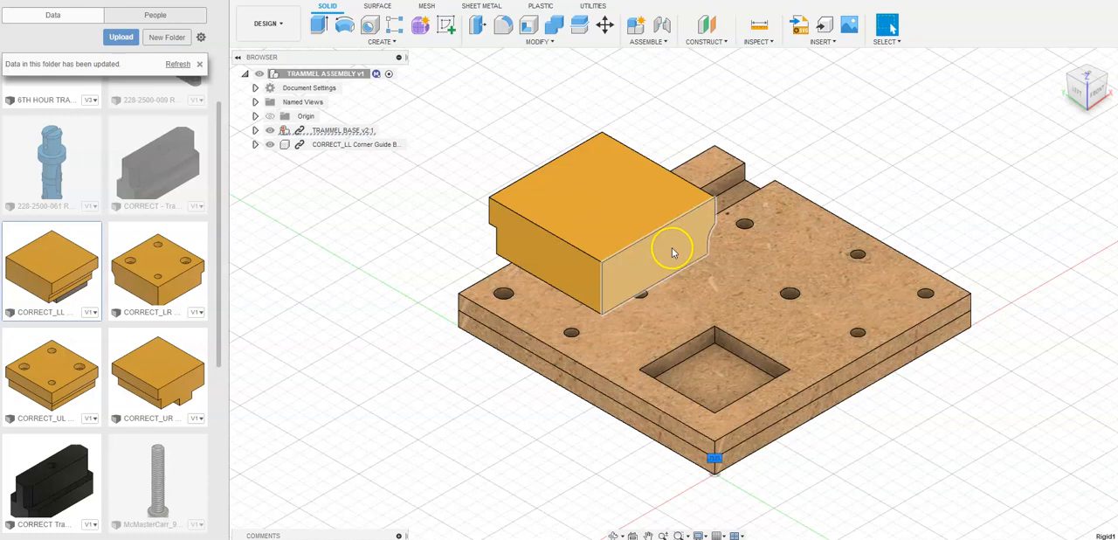
pyautogui.click(1092, 102)
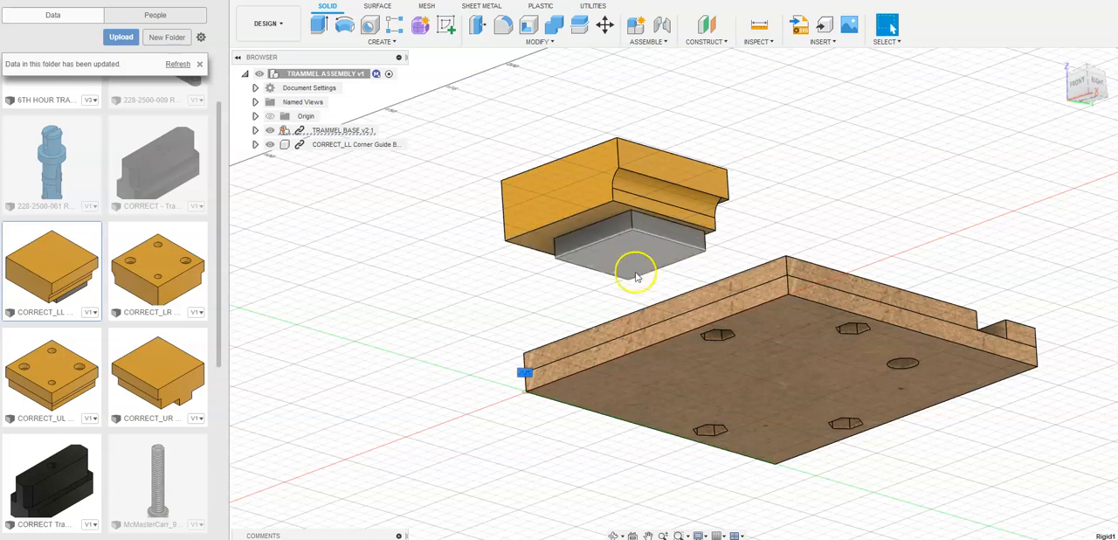
pyautogui.click(723, 534)
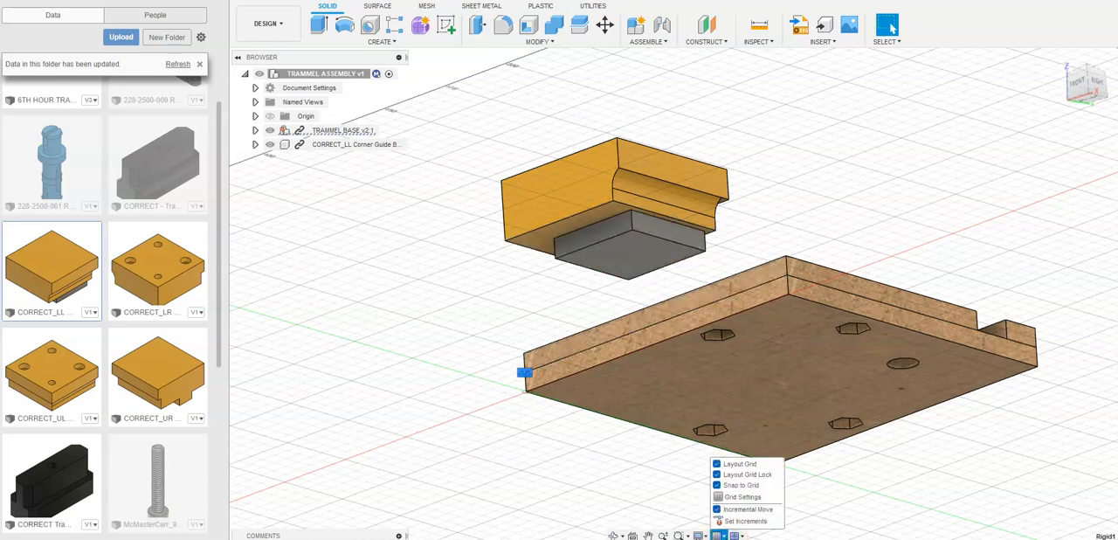
pyautogui.click(717, 464)
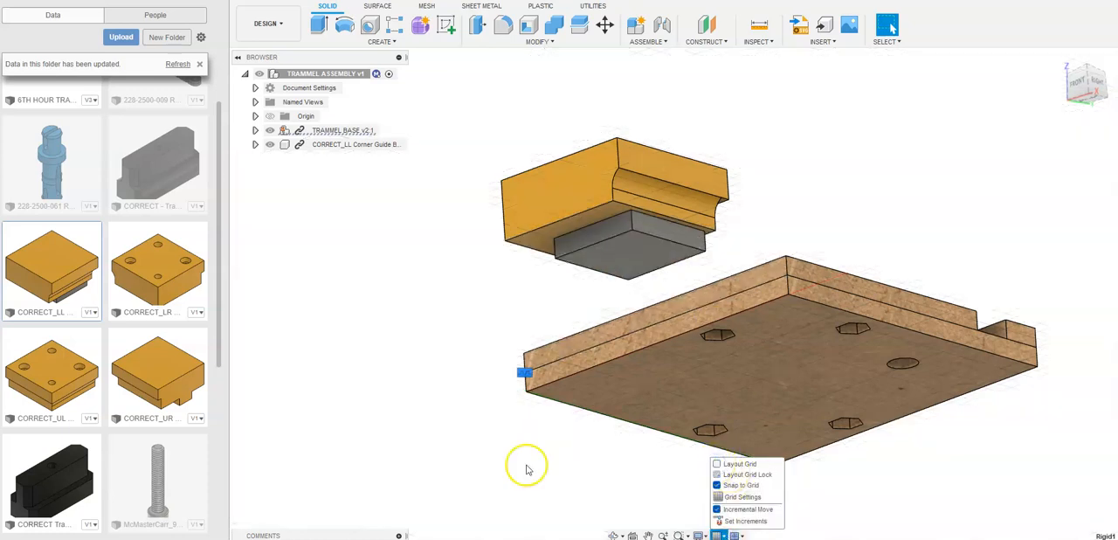
pyautogui.click(717, 484)
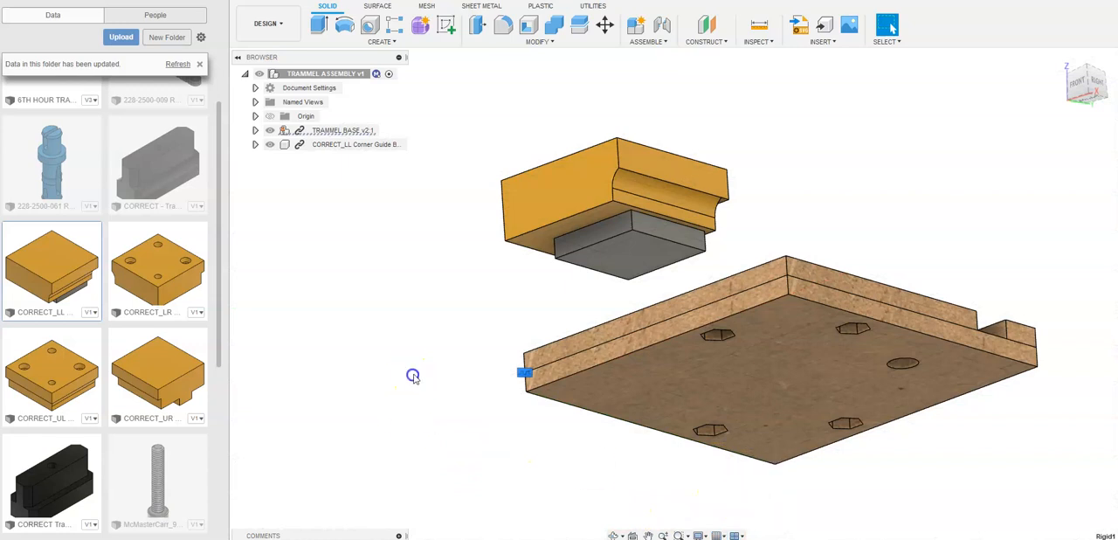
pyautogui.moveTo(521, 285); pyautogui.dragTo(527, 323, button='middle')
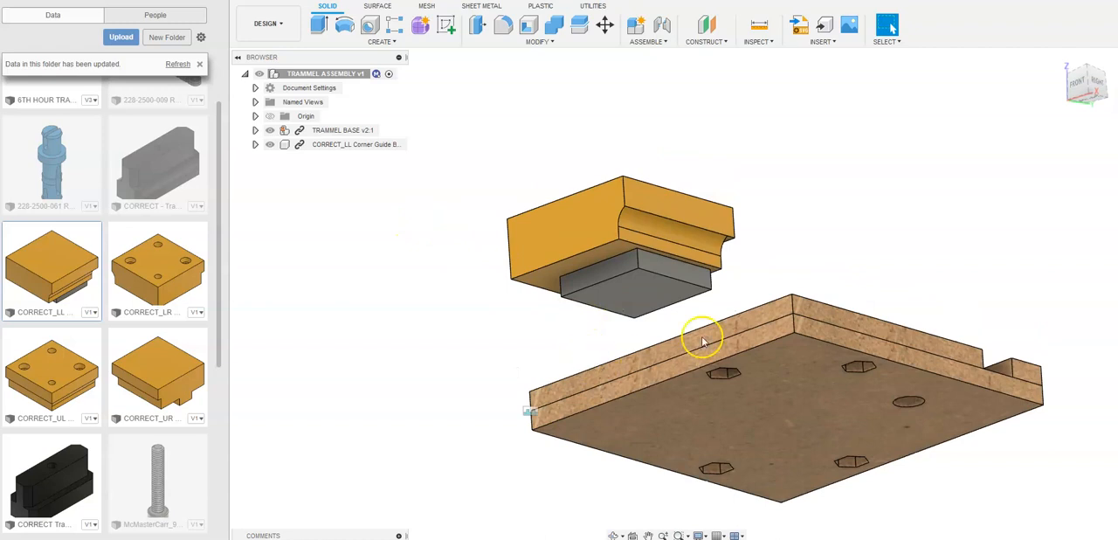
# - Start a Rigid joint and place its Component 1 origin on the outer lower corner of the CORRECT_LL block's yellow body
pyautogui.click(663, 26)
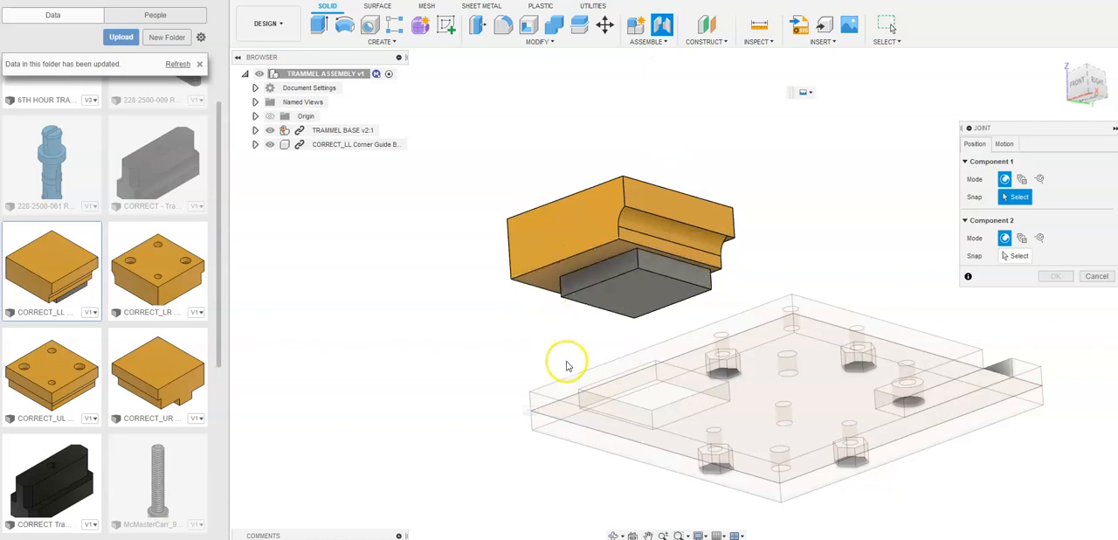
pyautogui.click(1005, 144)
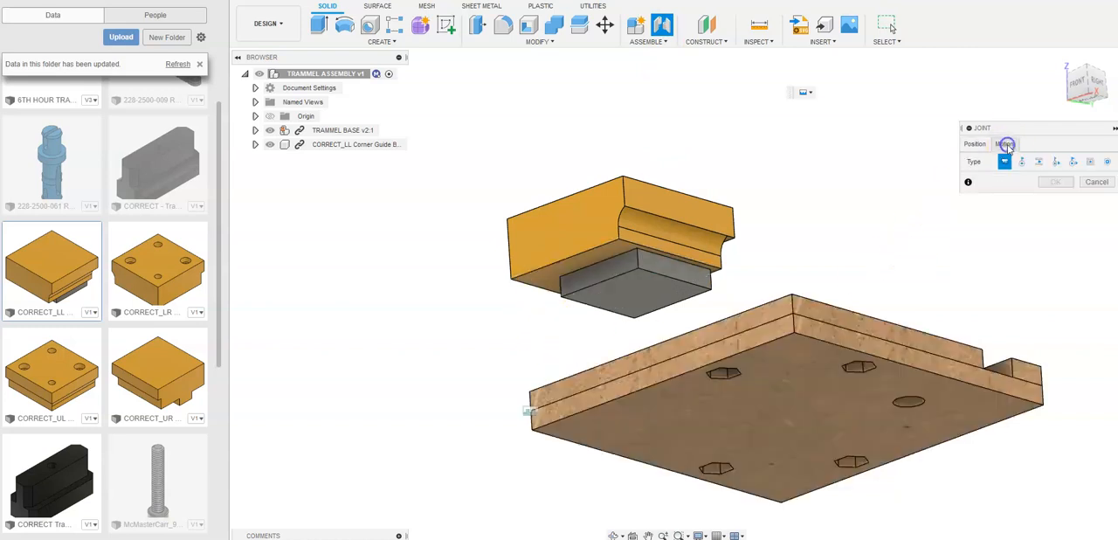
pyautogui.click(1005, 162)
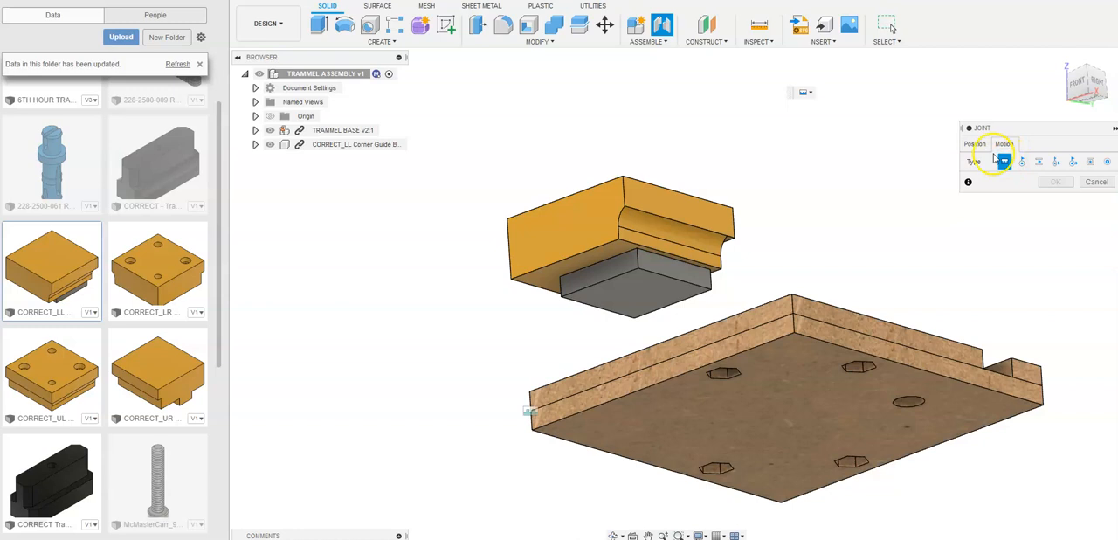
pyautogui.click(977, 145)
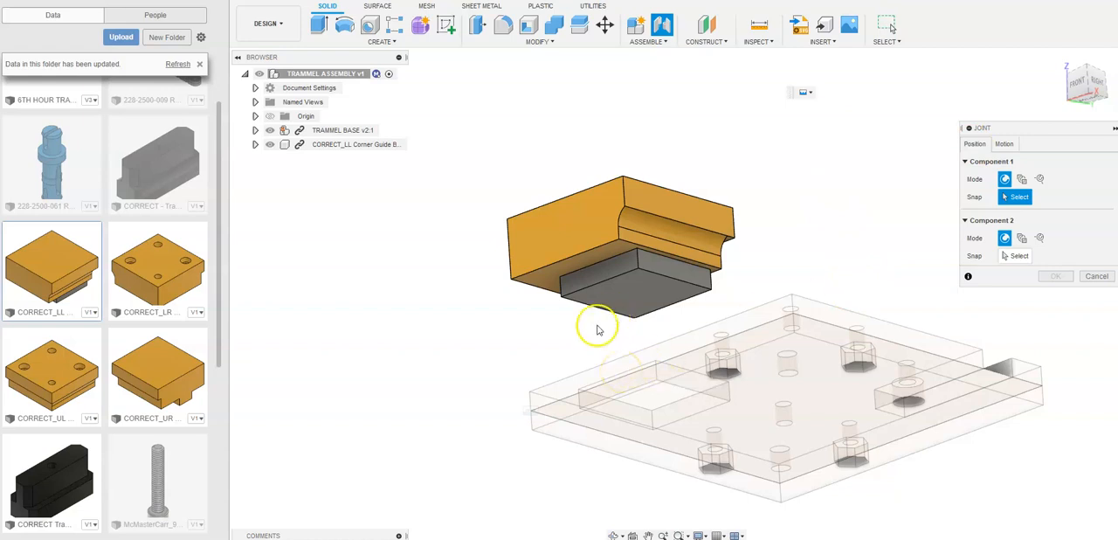
pyautogui.scroll(5, 512, 291)
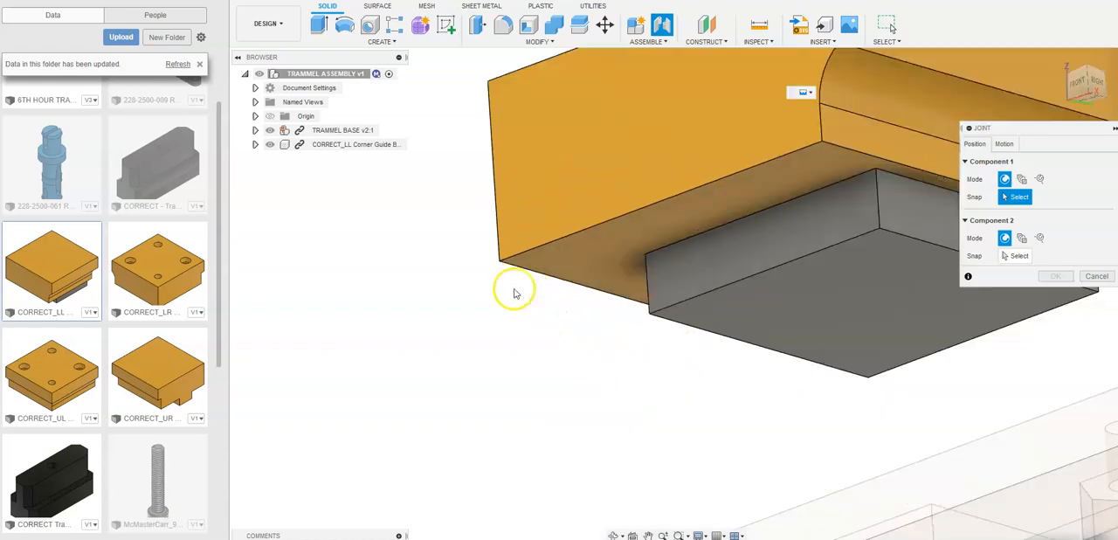
pyautogui.scroll(4, 492, 234)
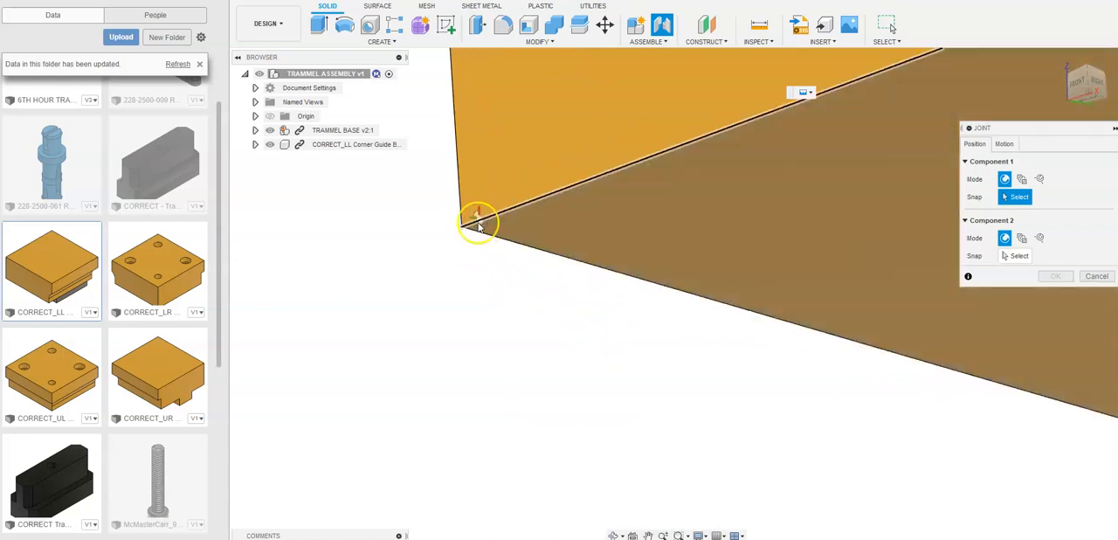
pyautogui.click(469, 230)
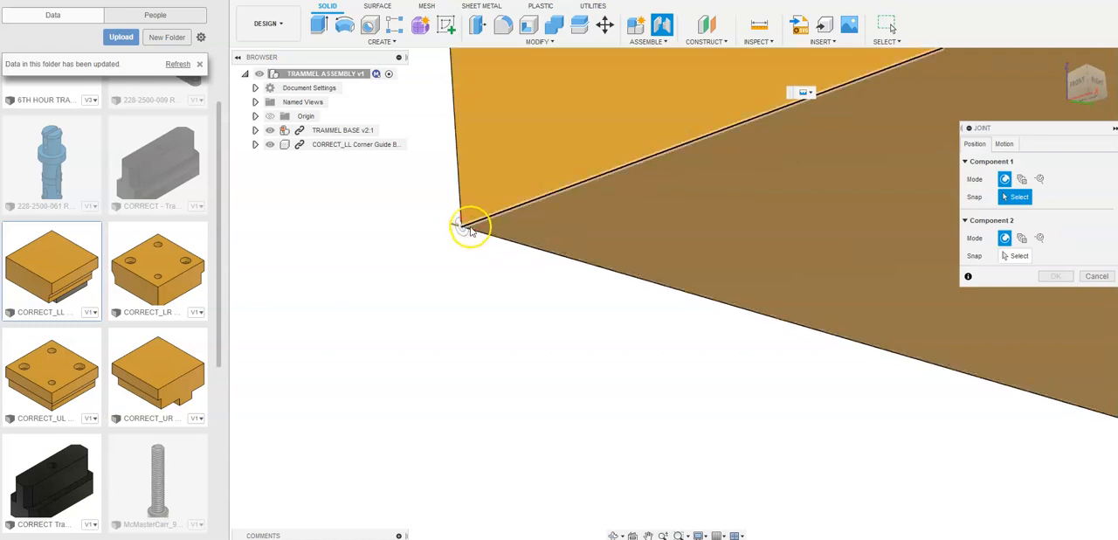
pyautogui.scroll(3, 473, 228)
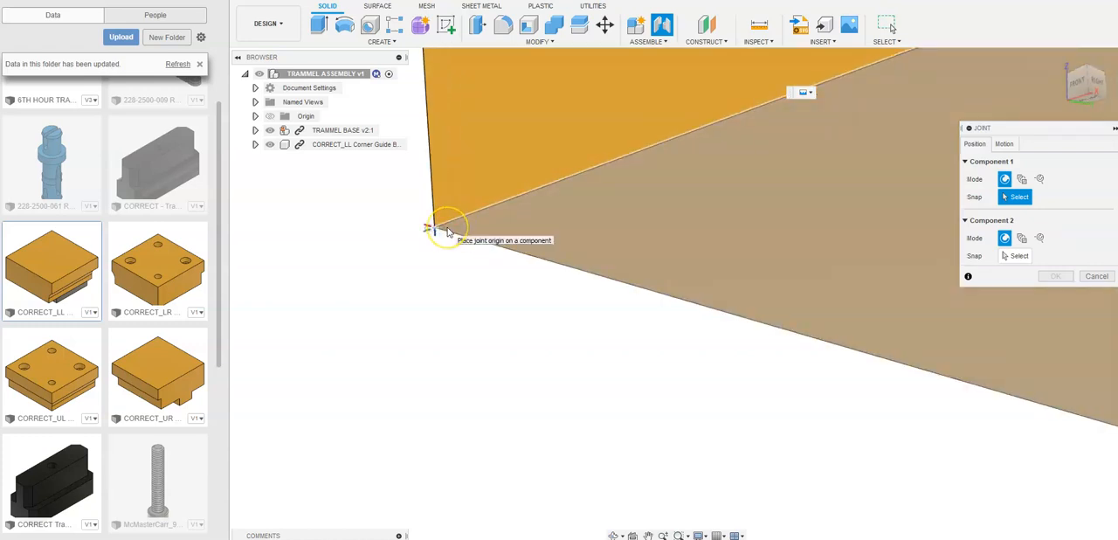
pyautogui.click(447, 230)
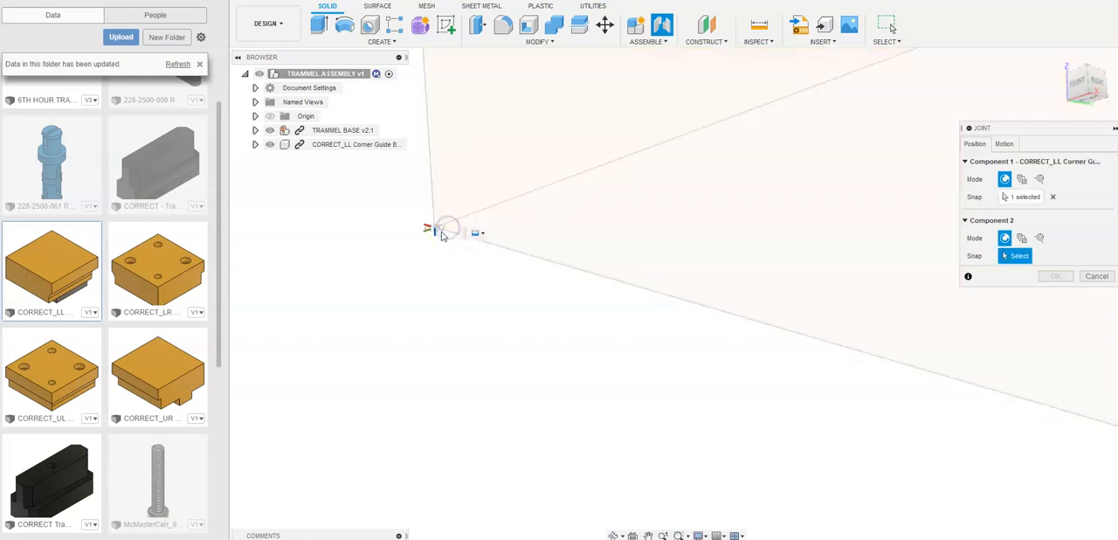
# - Place the joint's Component 2 origin on the base's upper outer corner nearest the square pocket
pyautogui.scroll(-3, 741, 268)
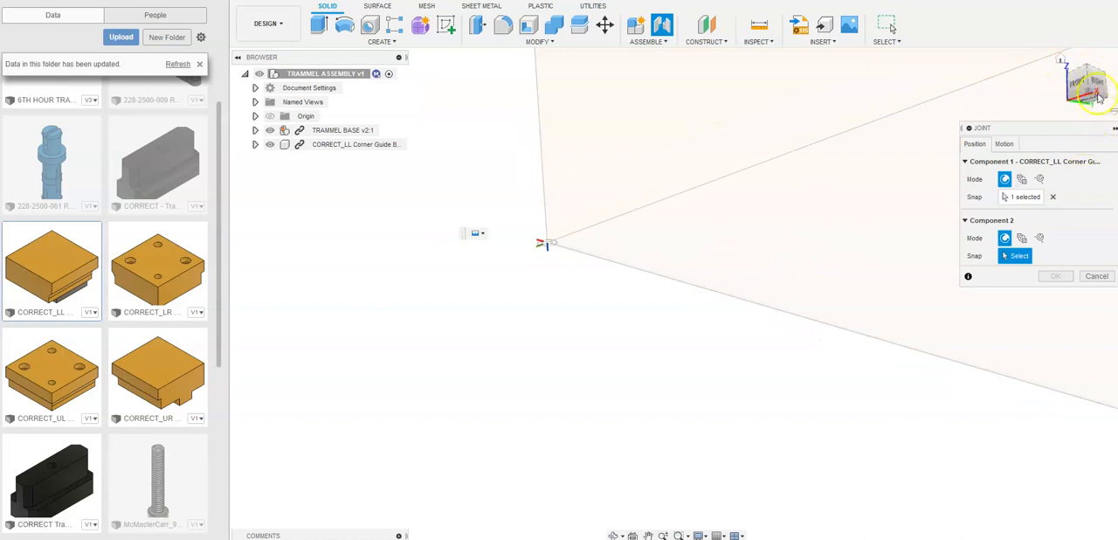
pyautogui.click(1061, 63)
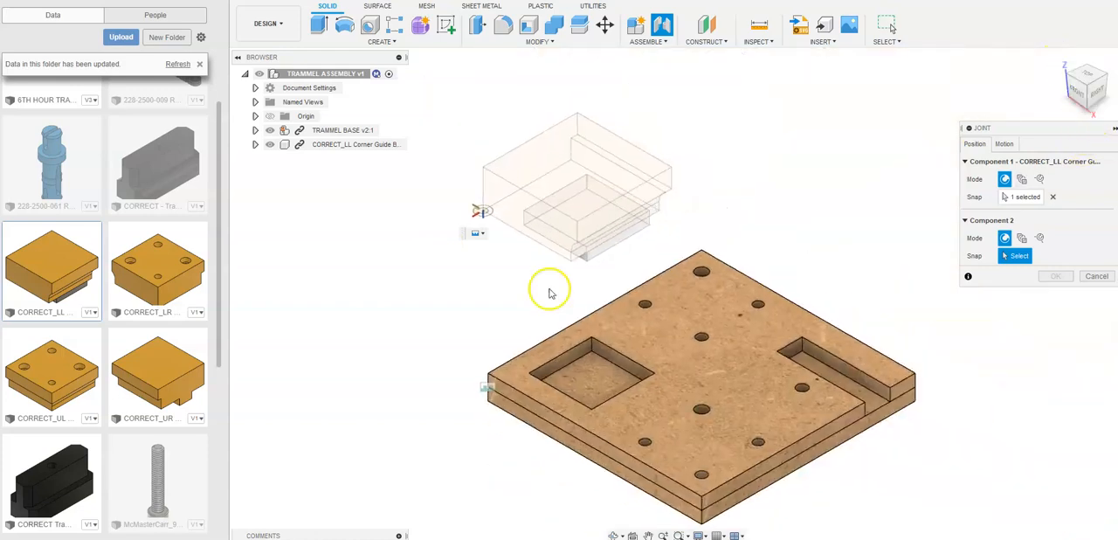
pyautogui.scroll(5, 487, 370)
pyautogui.scroll(5, 511, 402)
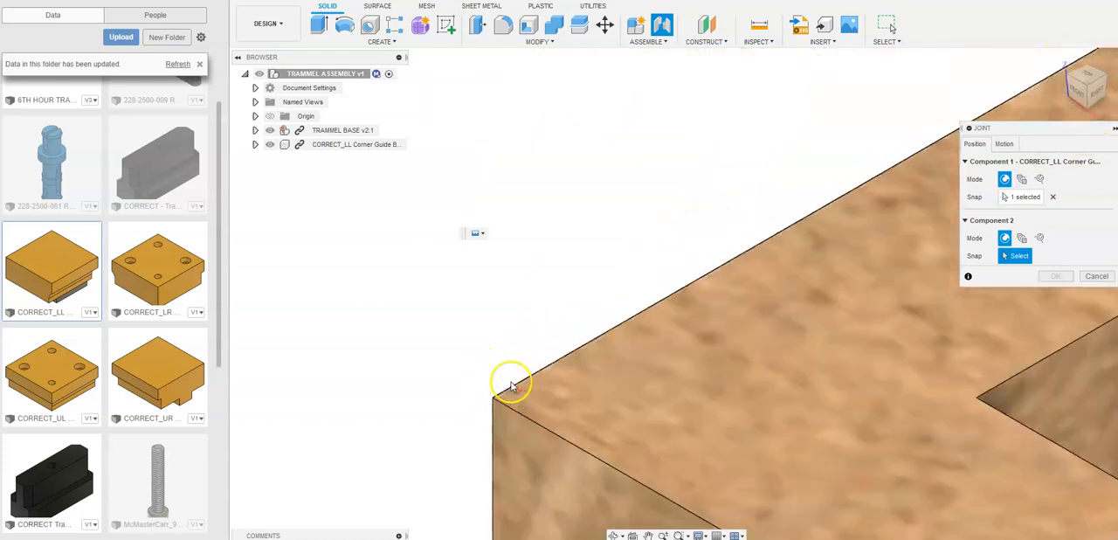
pyautogui.click(483, 416)
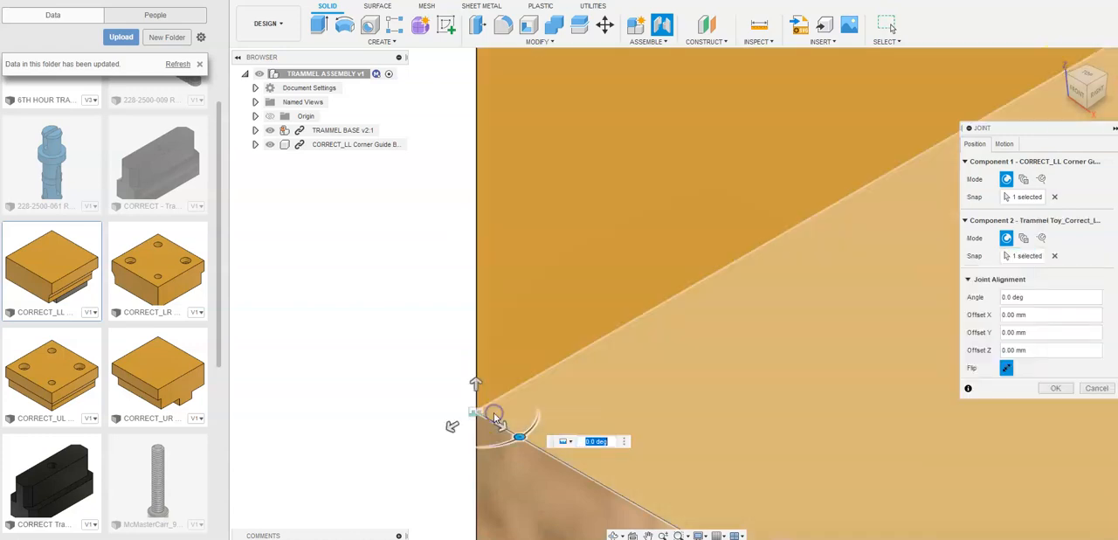
# - Check the block's seating on the base from several sides and accept the joint with 0 deg angle and 0.00 mm offsets
pyautogui.scroll(-5, 450, 387)
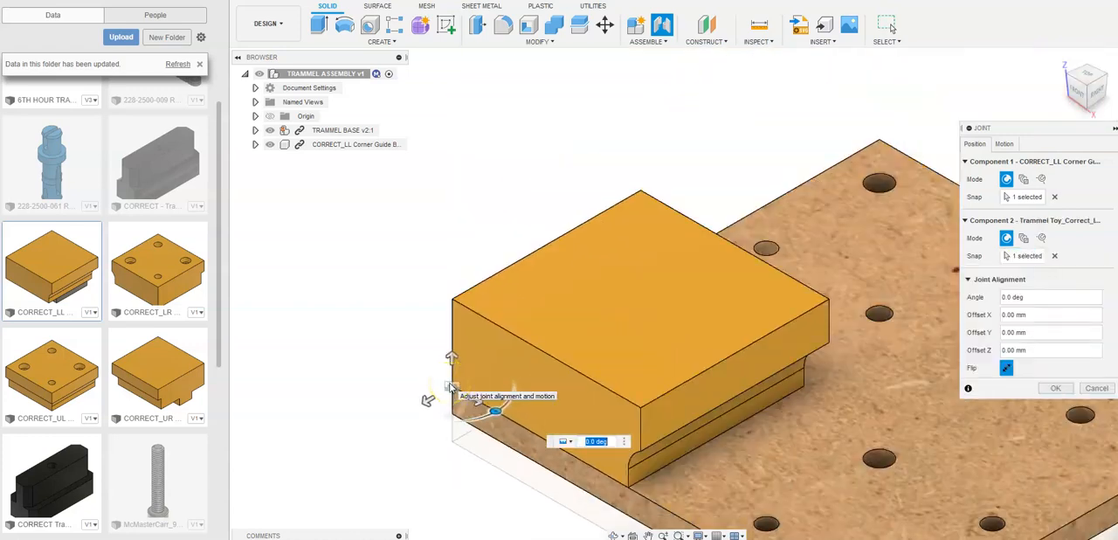
pyautogui.scroll(-3, 450, 389)
pyautogui.scroll(8, 556, 456)
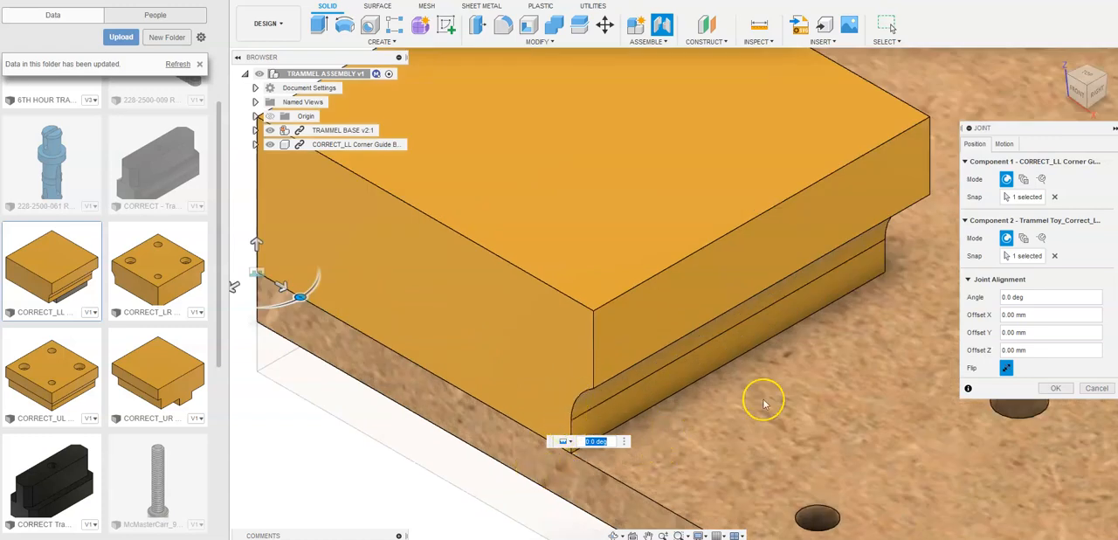
pyautogui.scroll(-4, 816, 407)
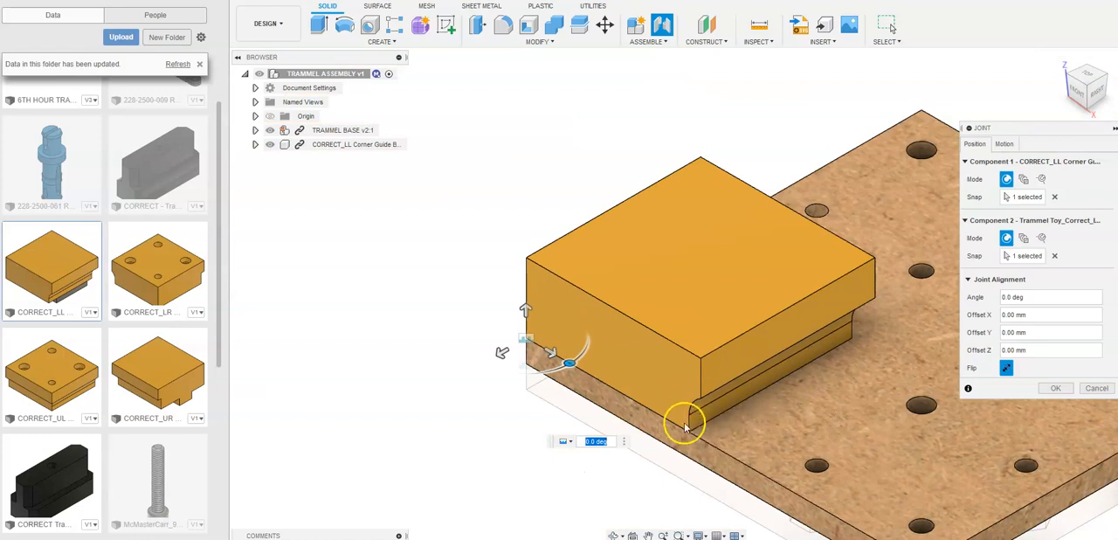
pyautogui.click(1063, 77)
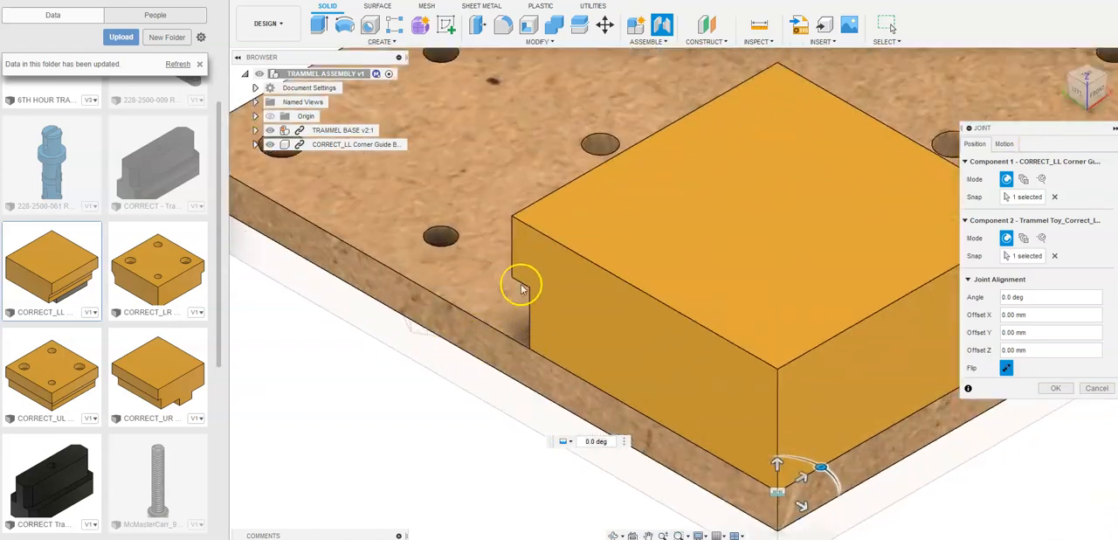
pyautogui.scroll(-5, 521, 288)
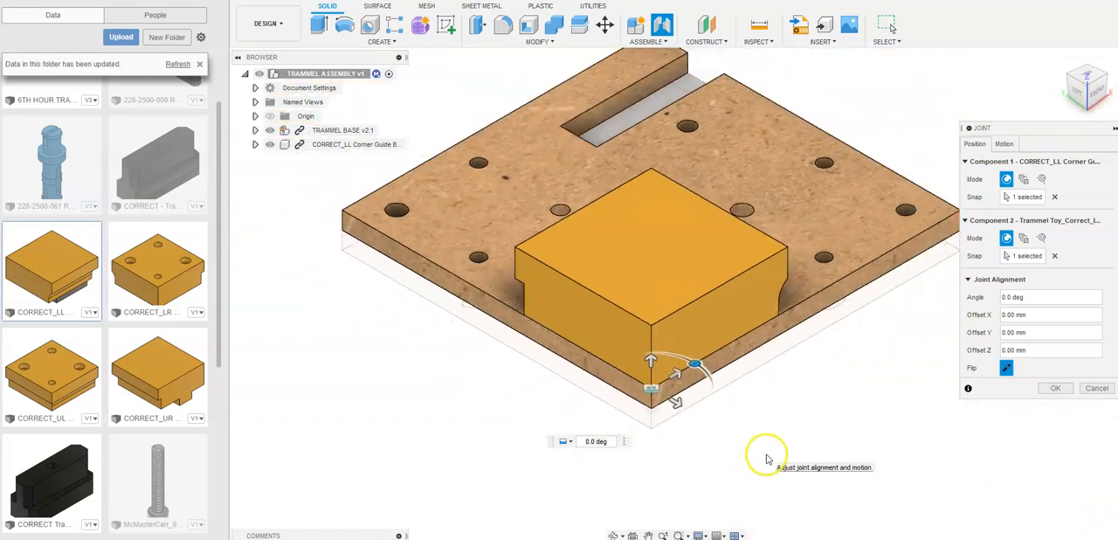
pyautogui.click(1052, 390)
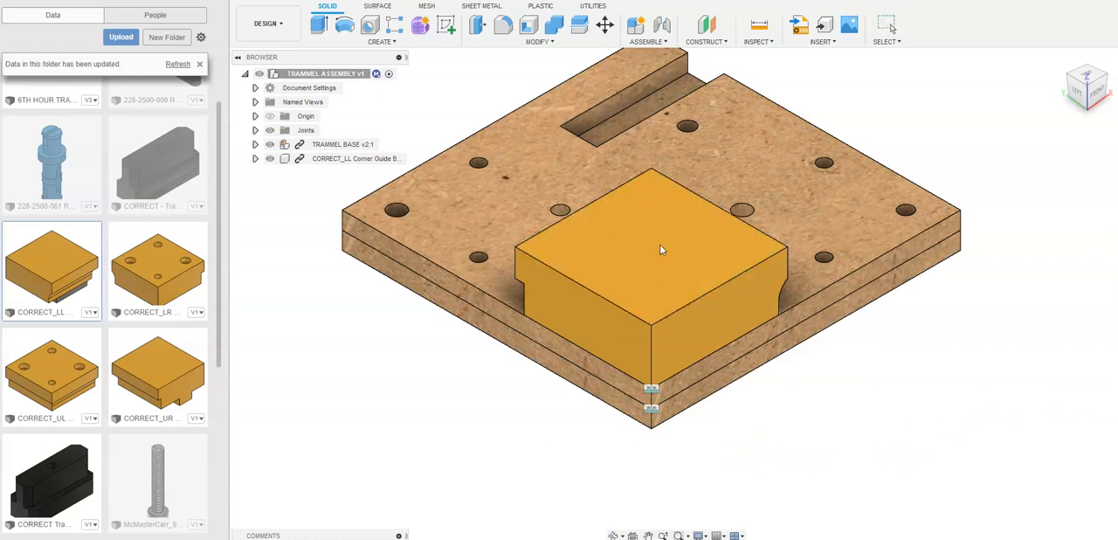
pyautogui.click(1110, 78)
pyautogui.scroll(-2, 699, 445)
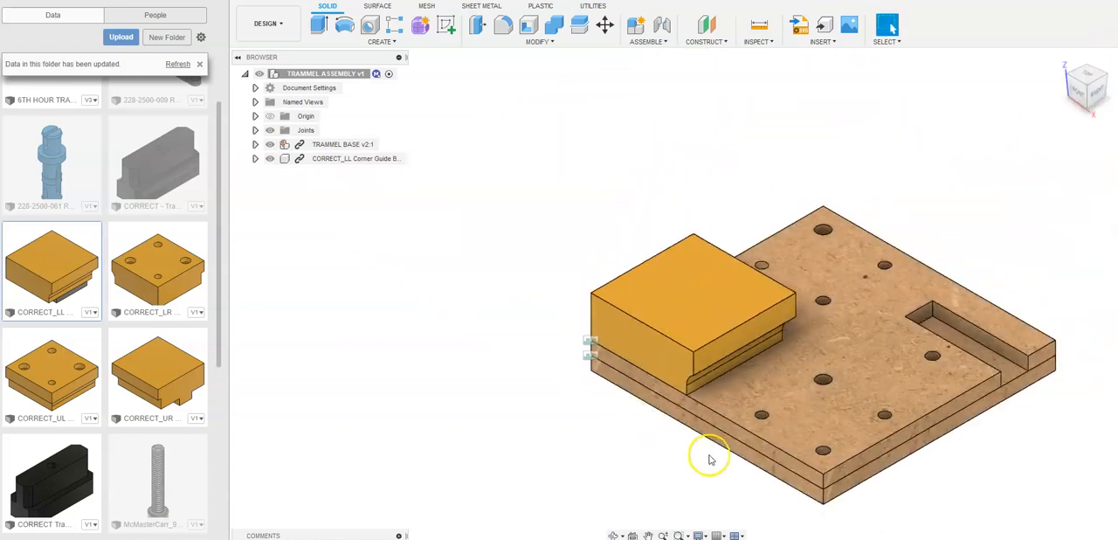
pyautogui.moveTo(707, 458); pyautogui.dragTo(572, 422, button='middle')
pyautogui.press('Escape')
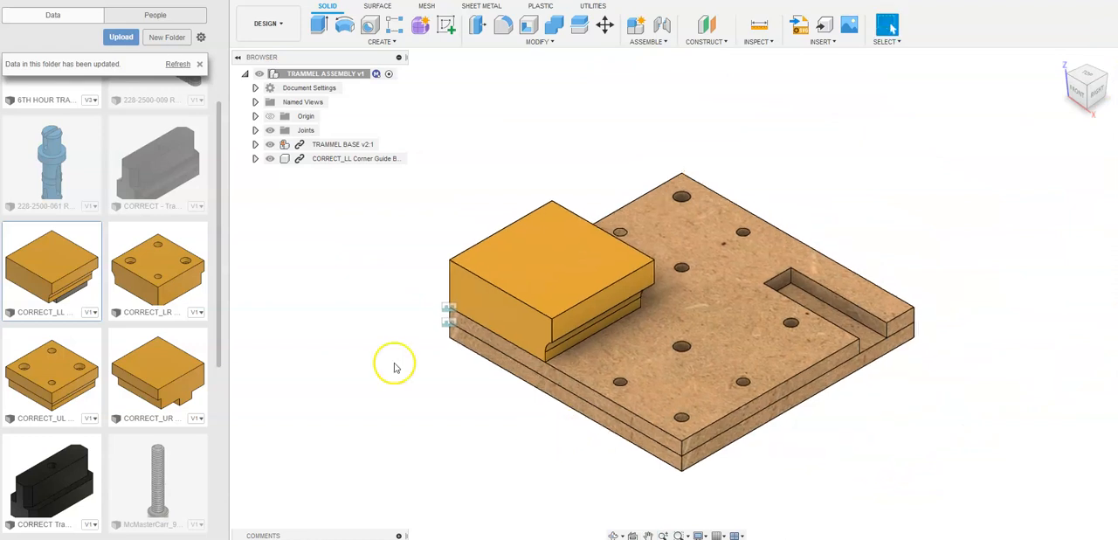
# - Insert the CORRECT_UR corner guide block into the assembly above the base's rectangular slot
pyautogui.click(155, 262)
pyautogui.click(55, 393)
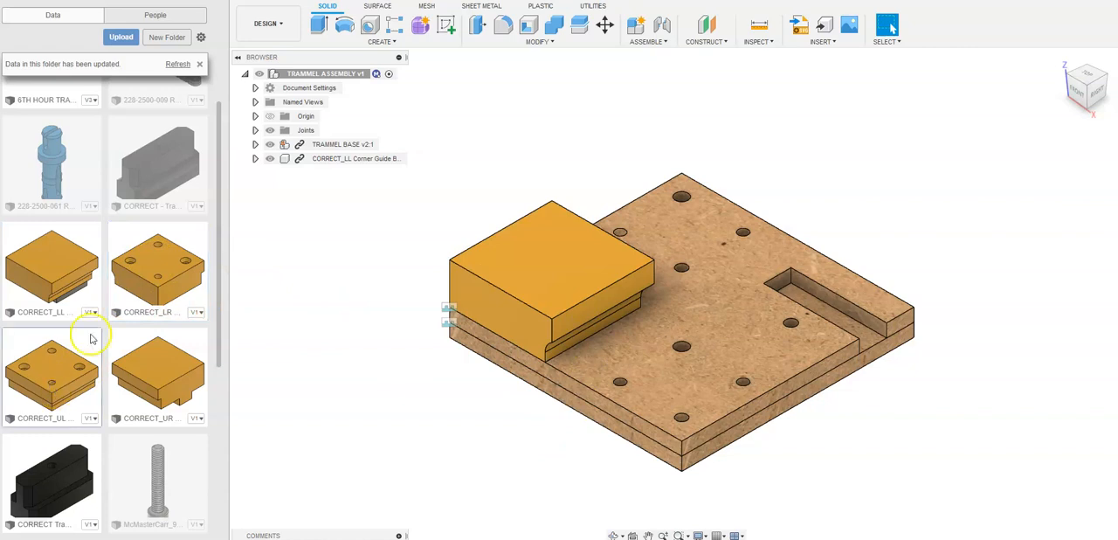
pyautogui.click(136, 284)
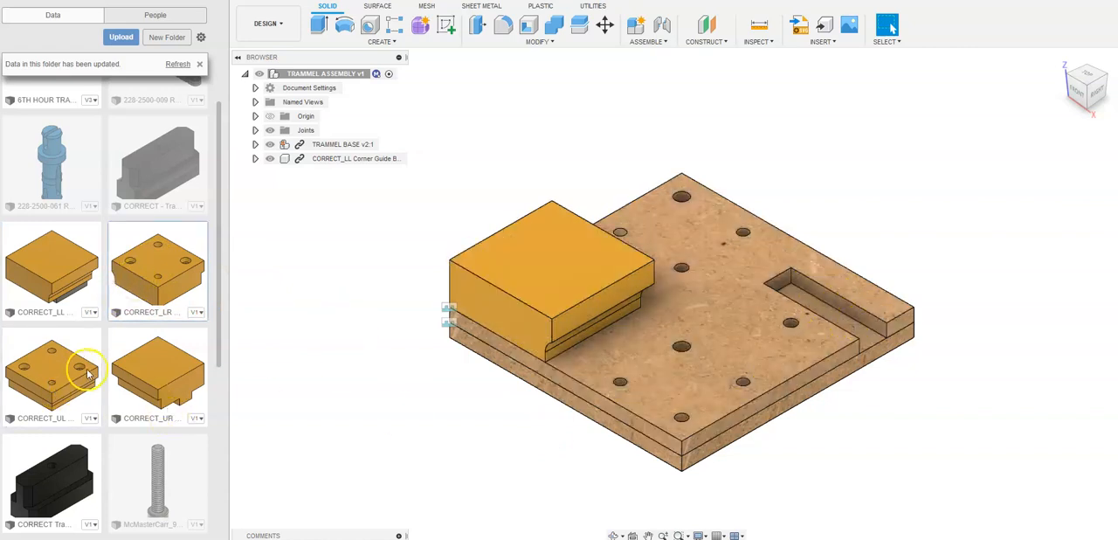
pyautogui.moveTo(162, 374); pyautogui.dragTo(885, 143)
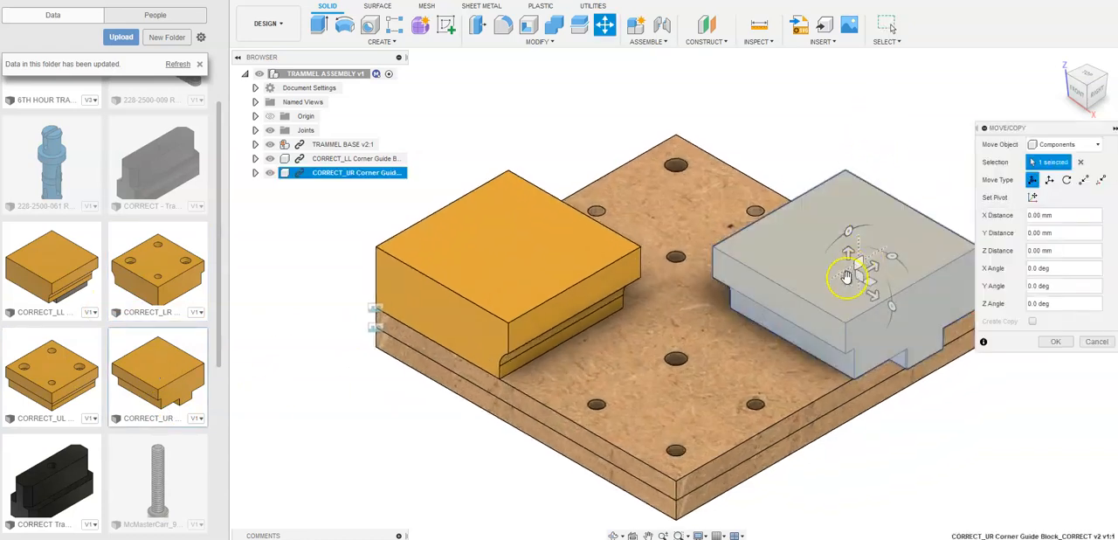
# - Move the CORRECT_UR block up and clear of the base, and accept the move
pyautogui.moveTo(846, 289); pyautogui.dragTo(840, 86)
pyautogui.scroll(-1, 901, 220)
pyautogui.moveTo(901, 221); pyautogui.dragTo(762, 313, button='middle')
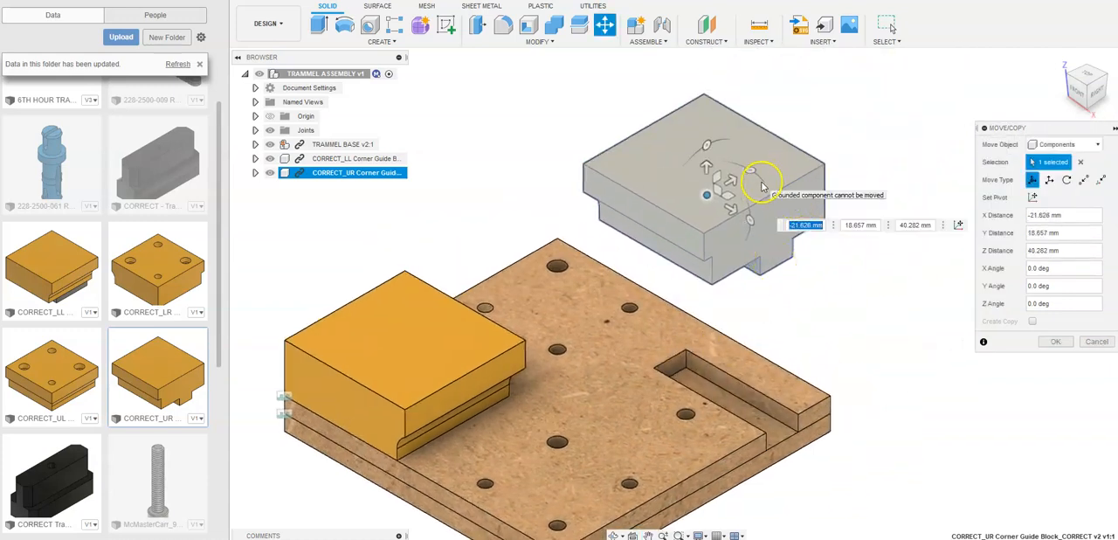
pyautogui.moveTo(766, 184); pyautogui.dragTo(794, 177)
pyautogui.click(1062, 81)
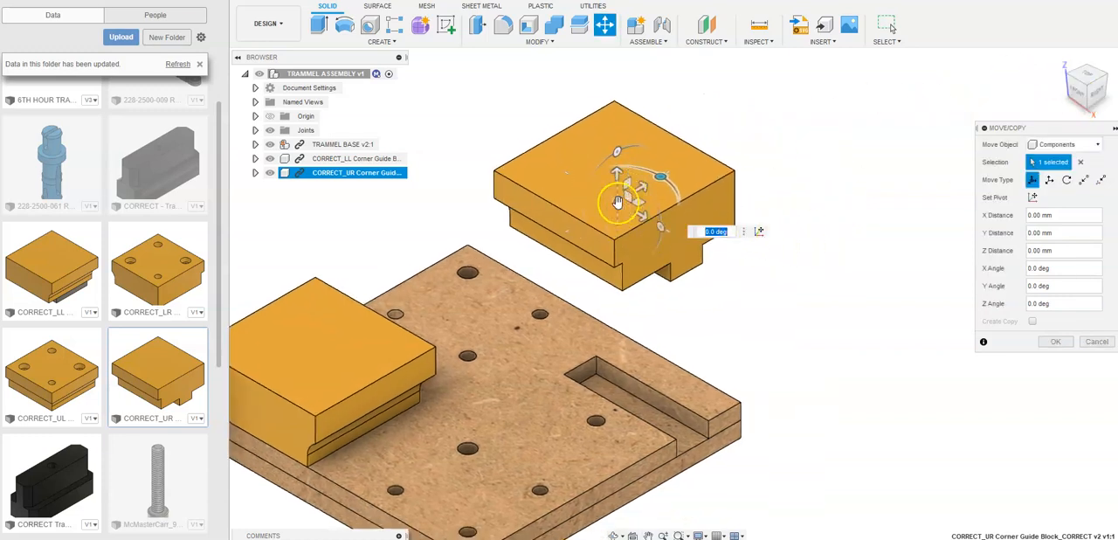
pyautogui.moveTo(617, 175); pyautogui.dragTo(690, 166)
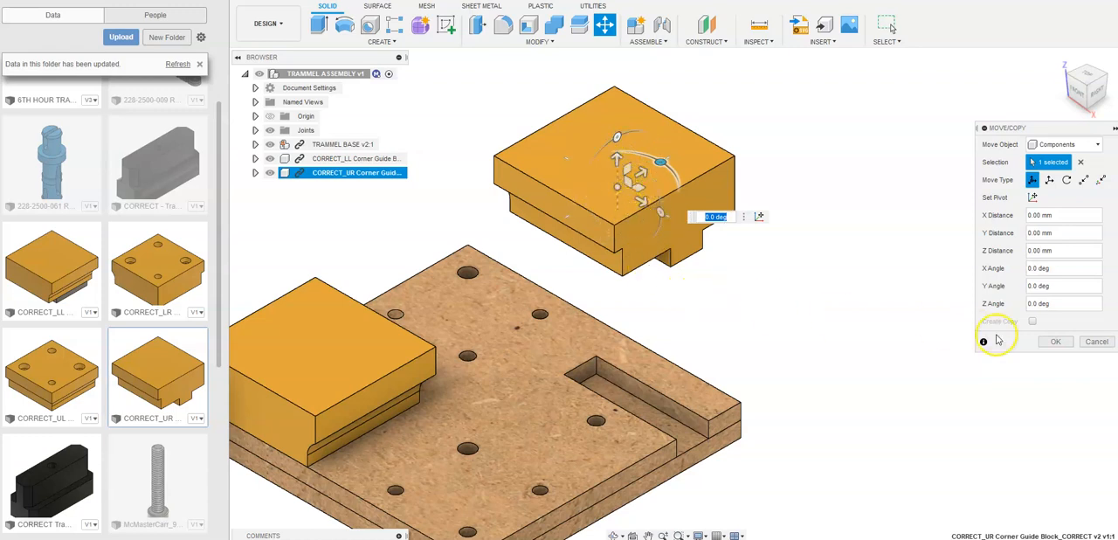
pyautogui.click(1056, 342)
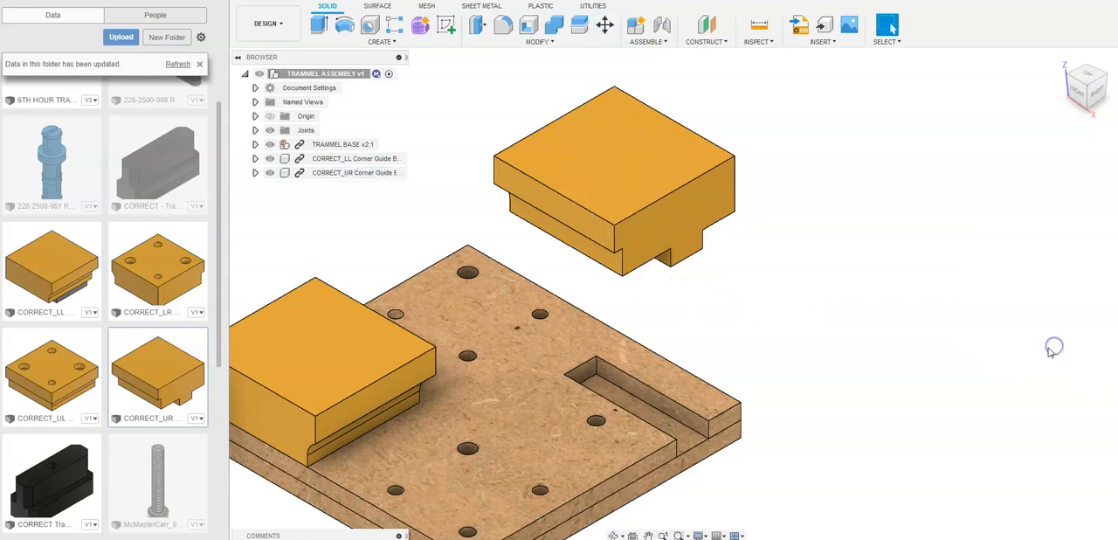
# - Start a joint and place its Component 1 origin on the outer lower corner of the CORRECT_UR block's main body
pyautogui.click(1090, 113)
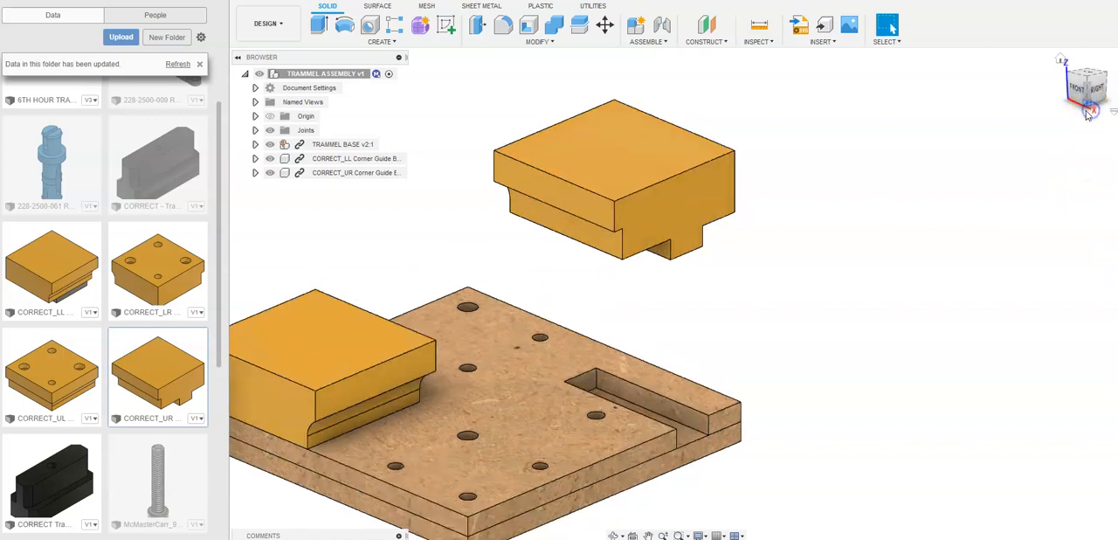
pyautogui.click(664, 28)
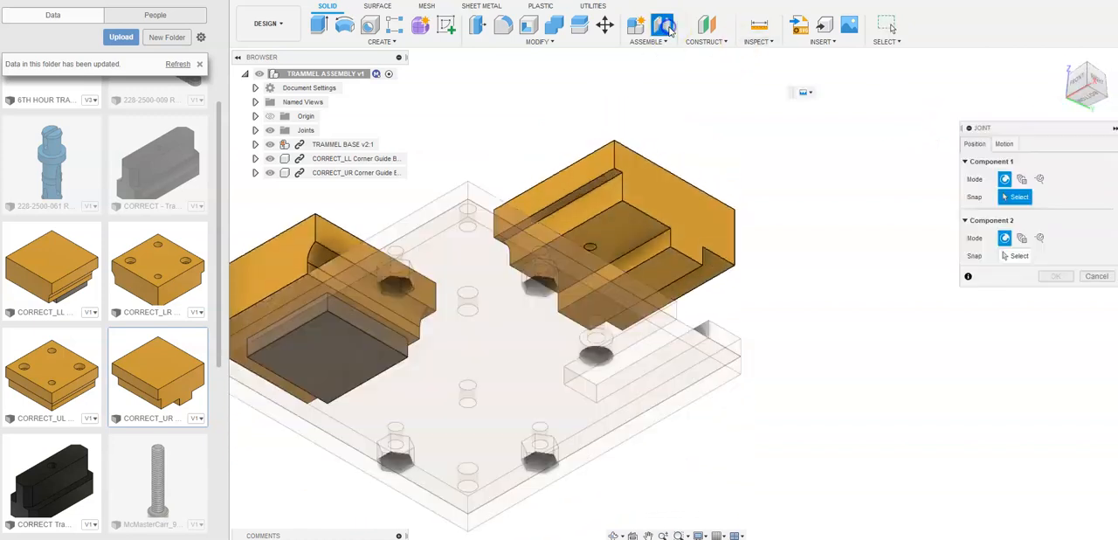
pyautogui.click(1005, 143)
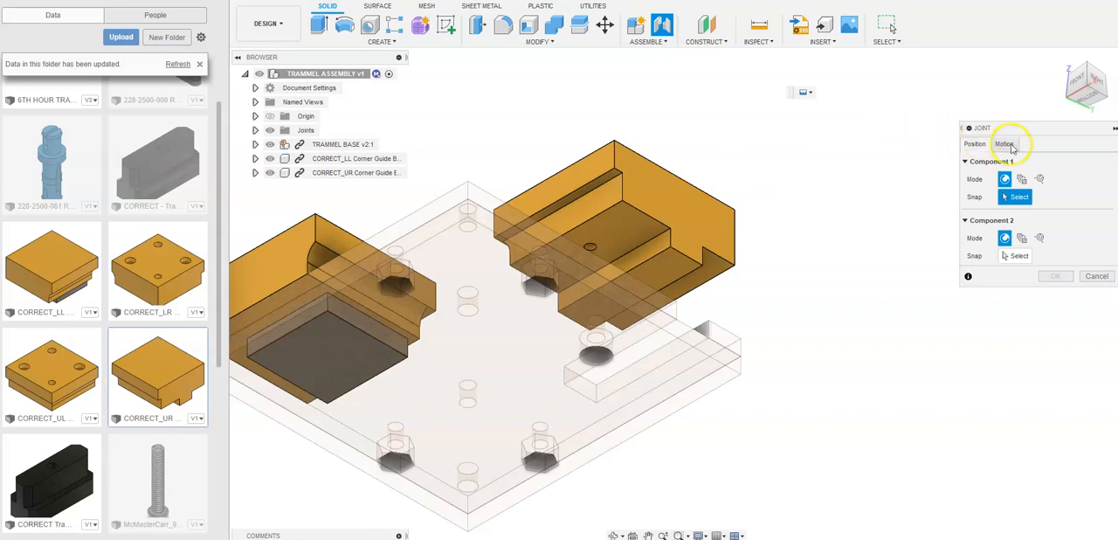
pyautogui.click(976, 143)
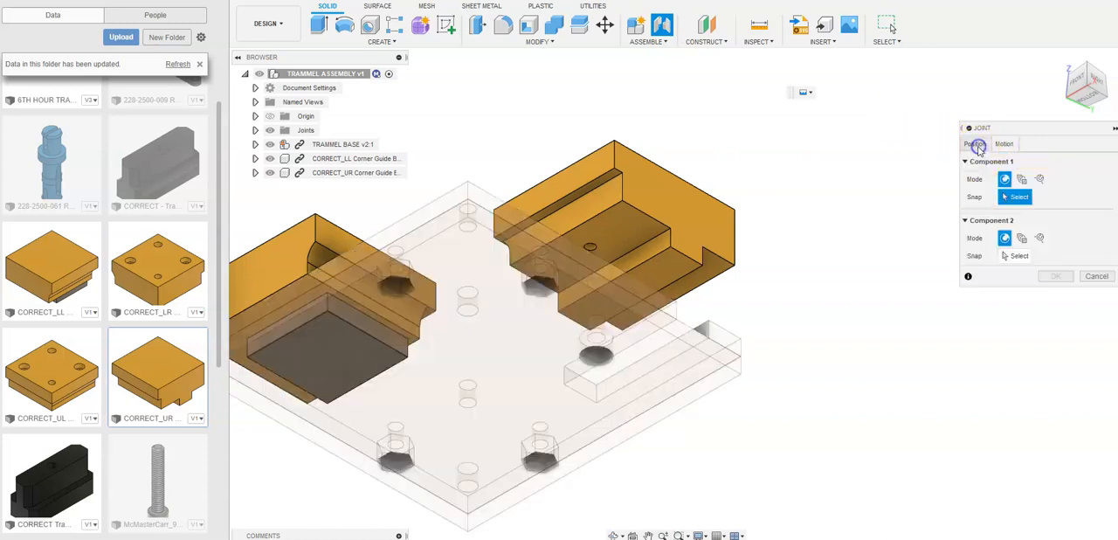
pyautogui.scroll(5, 731, 270)
pyautogui.scroll(6, 751, 222)
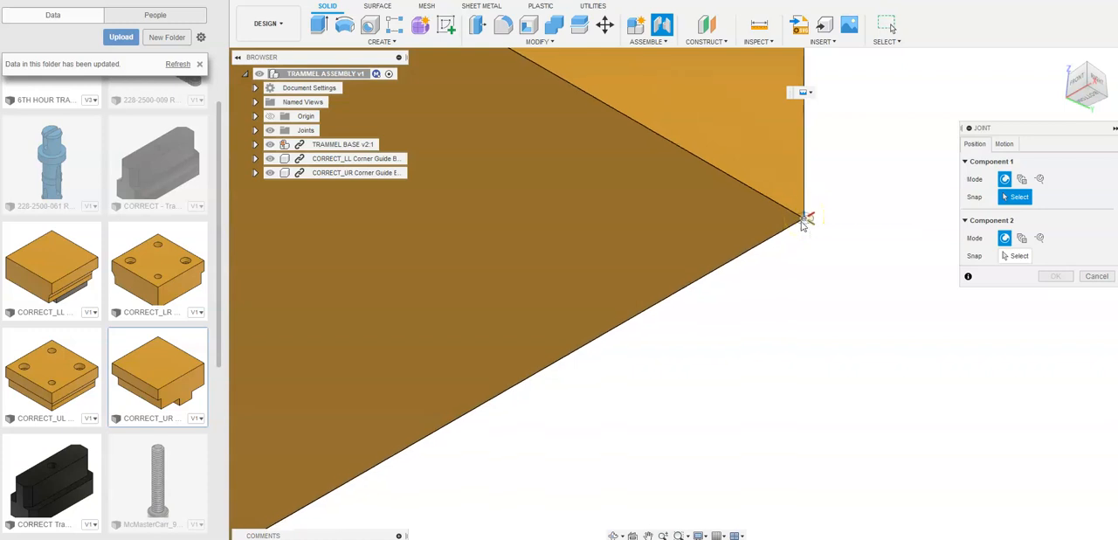
pyautogui.click(802, 220)
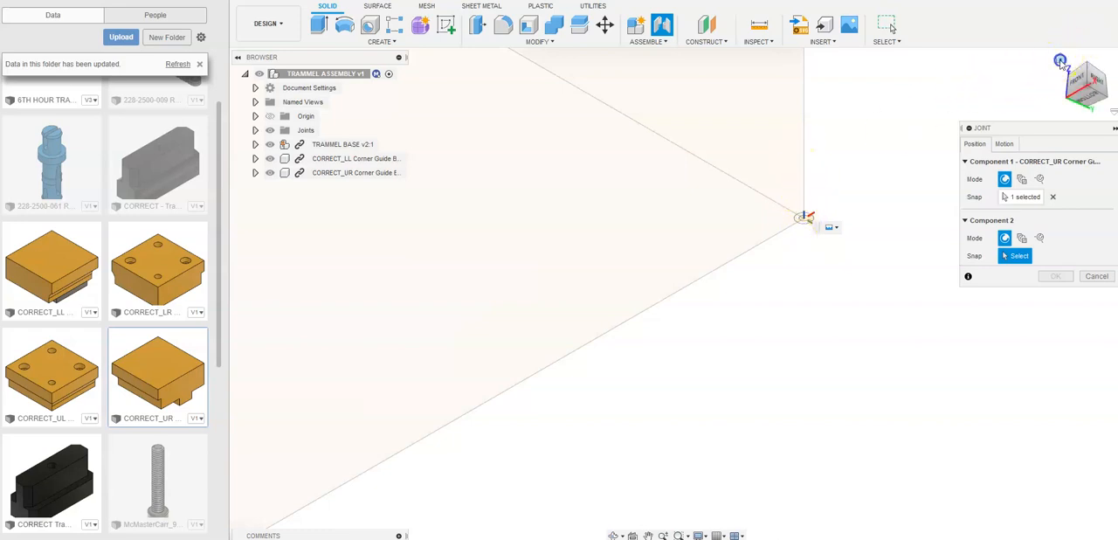
# - Place the Component 2 origin on the base's upper outer corner beside the rectangular slot, and accept the joint with -90 deg angle and 0.00 mm offsets
pyautogui.click(1060, 61)
pyautogui.scroll(5, 873, 367)
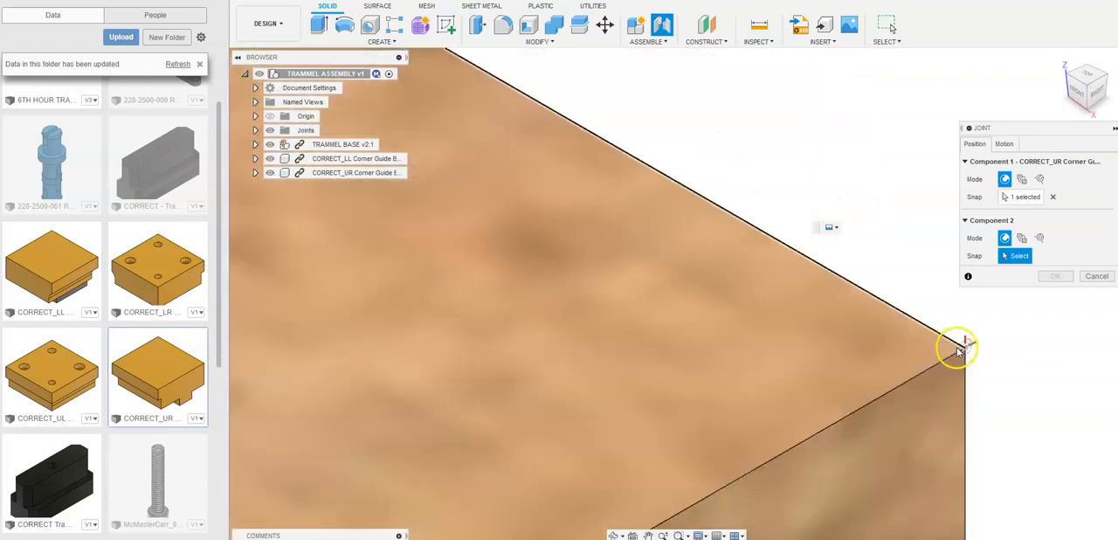
pyautogui.scroll(2, 957, 343)
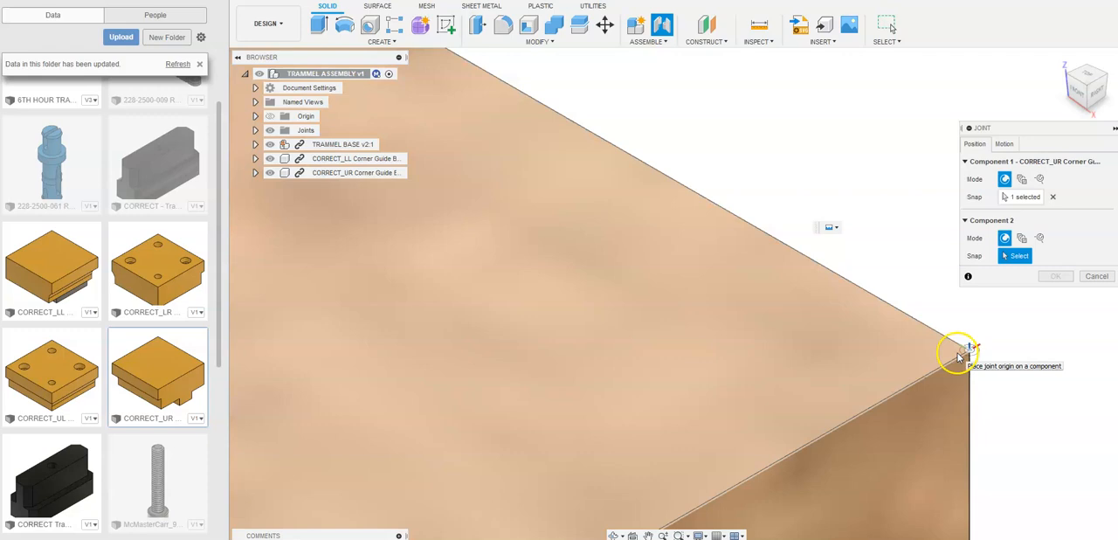
pyautogui.click(958, 355)
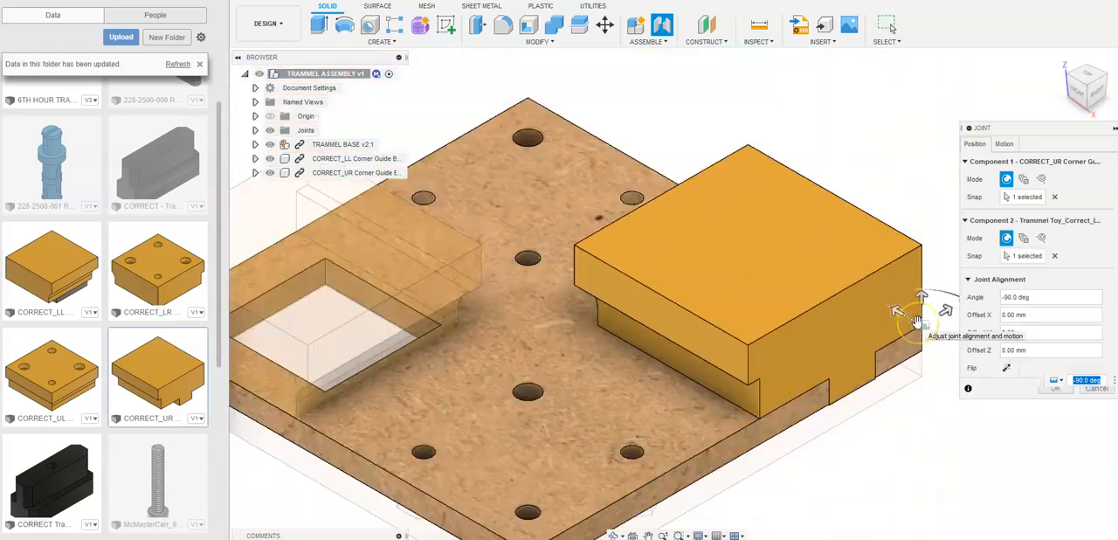
pyautogui.click(1057, 394)
# - Examine how both corner guide blocks sit on the base in the right and front views
pyautogui.scroll(-3, 936, 516)
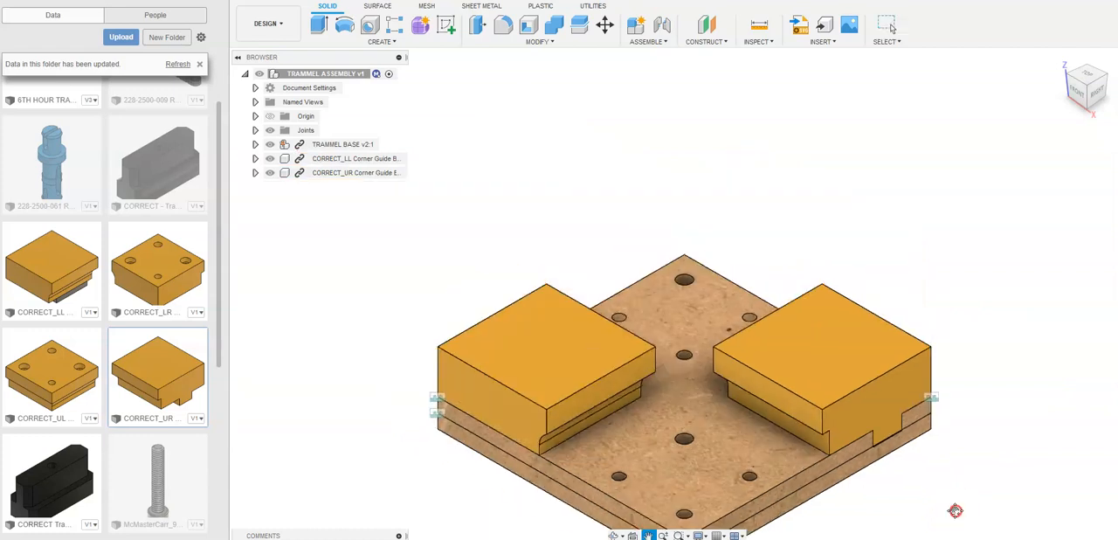
pyautogui.moveTo(955, 510); pyautogui.dragTo(911, 455, button='middle')
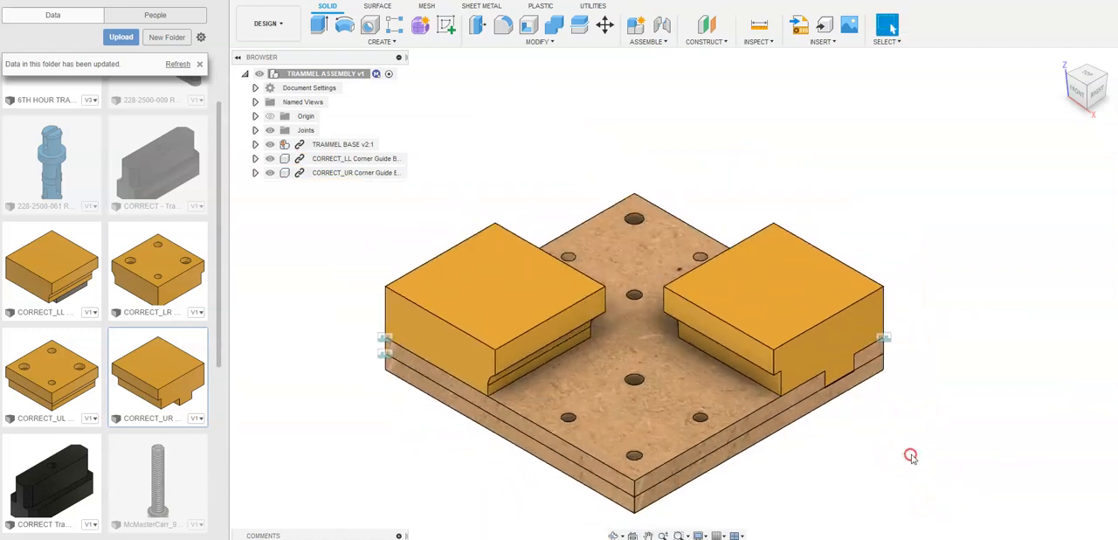
pyautogui.click(1101, 99)
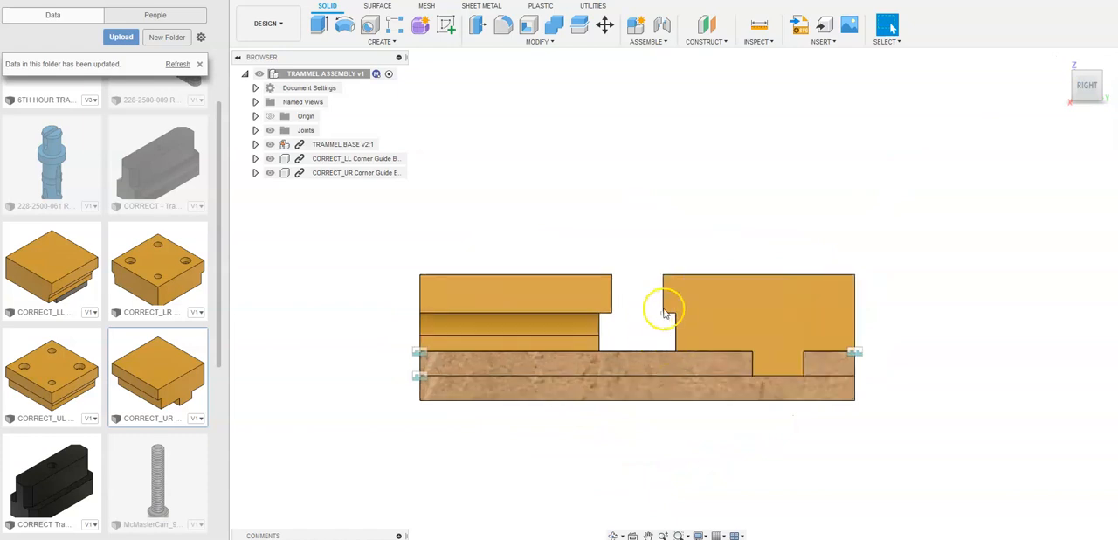
pyautogui.click(1061, 59)
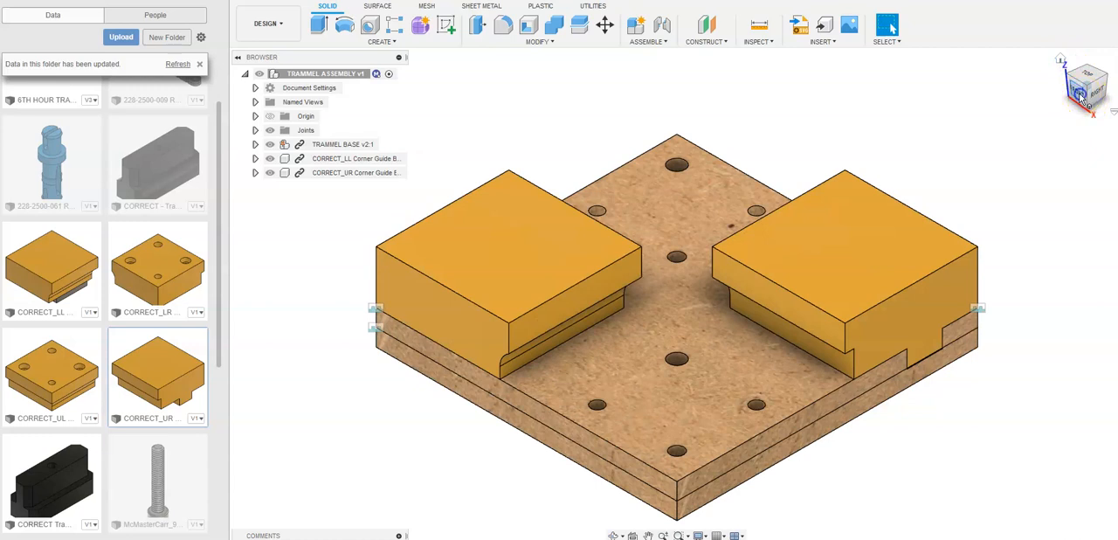
pyautogui.click(1081, 94)
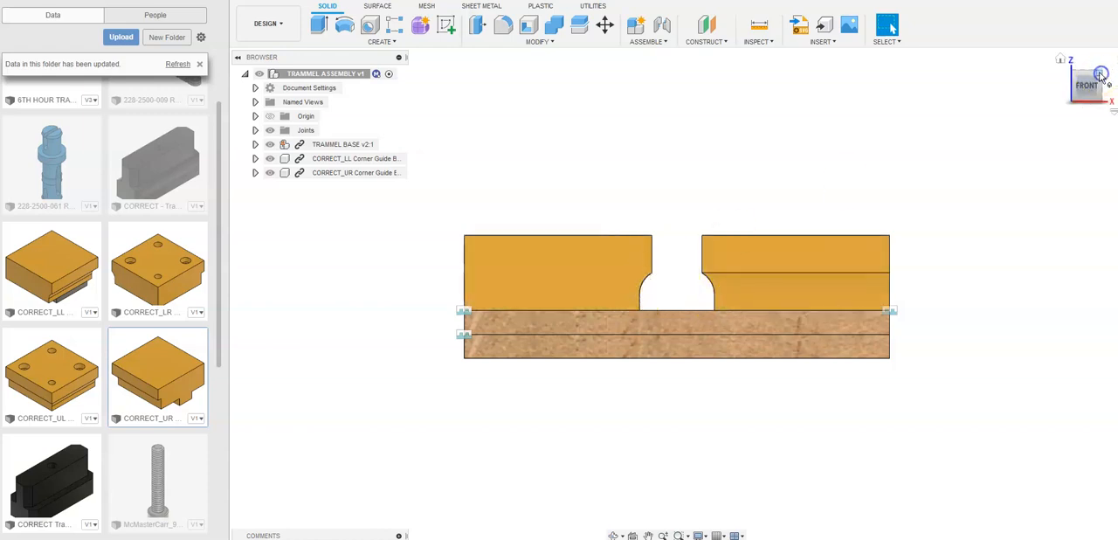
pyautogui.click(1102, 74)
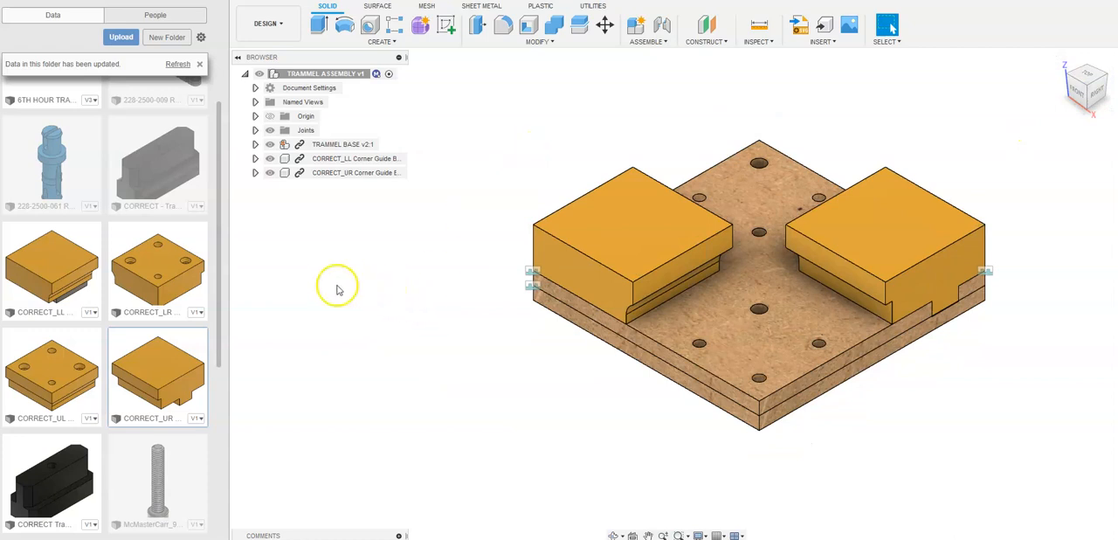
# - Insert the CORRECT_LR corner guide block and raise it 70 mm in Z above the base
pyautogui.moveTo(153, 284); pyautogui.dragTo(548, 368)
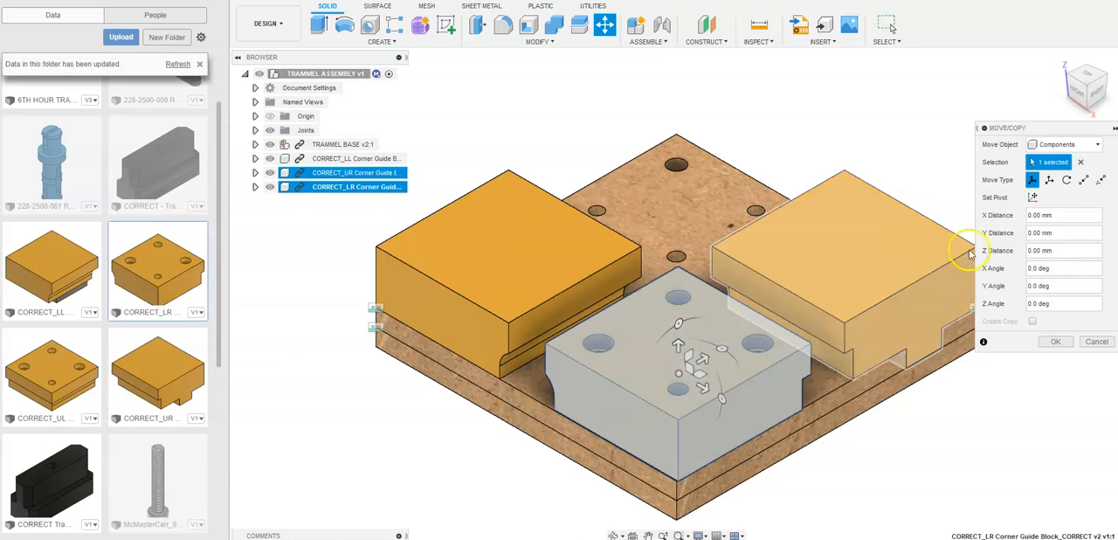
pyautogui.click(1076, 94)
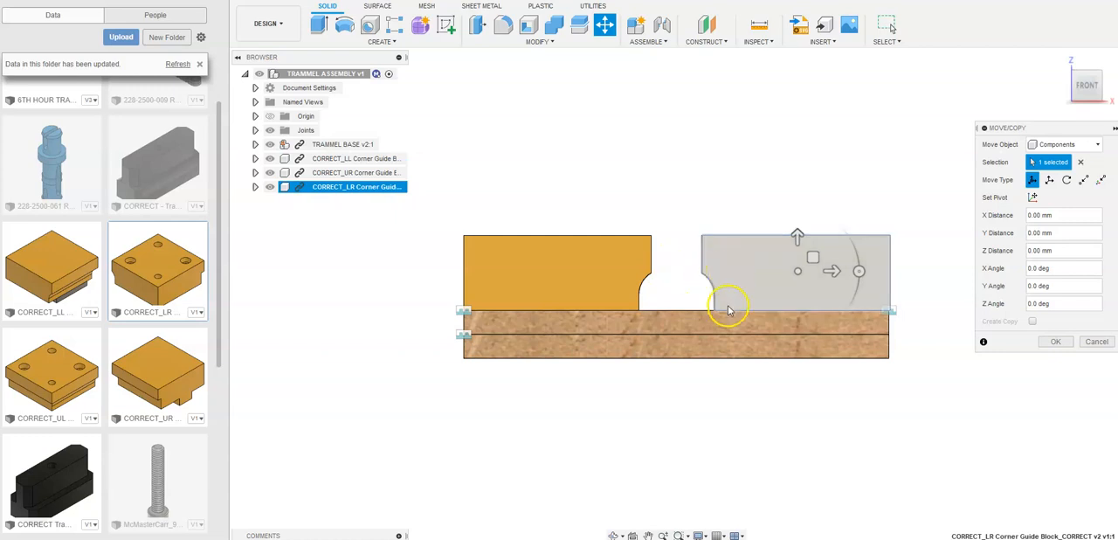
pyautogui.click(1101, 72)
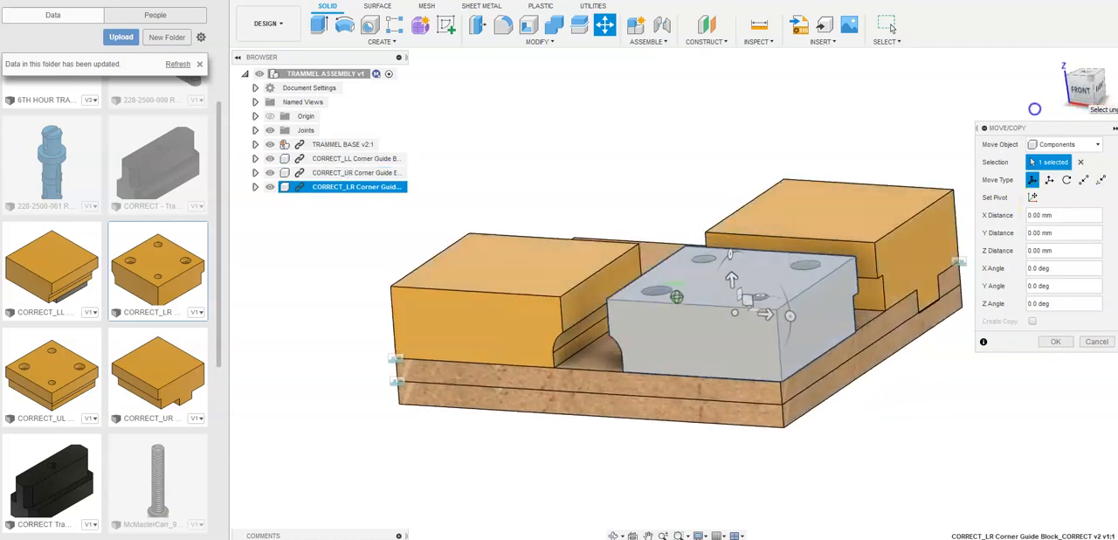
pyautogui.moveTo(710, 309); pyautogui.dragTo(673, 55)
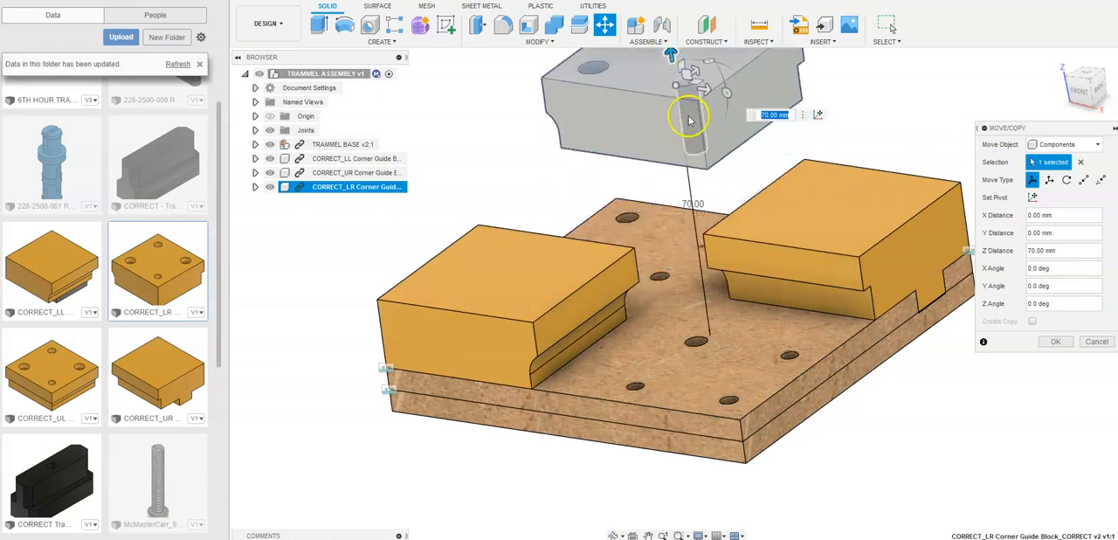
pyautogui.scroll(-2, 682, 107)
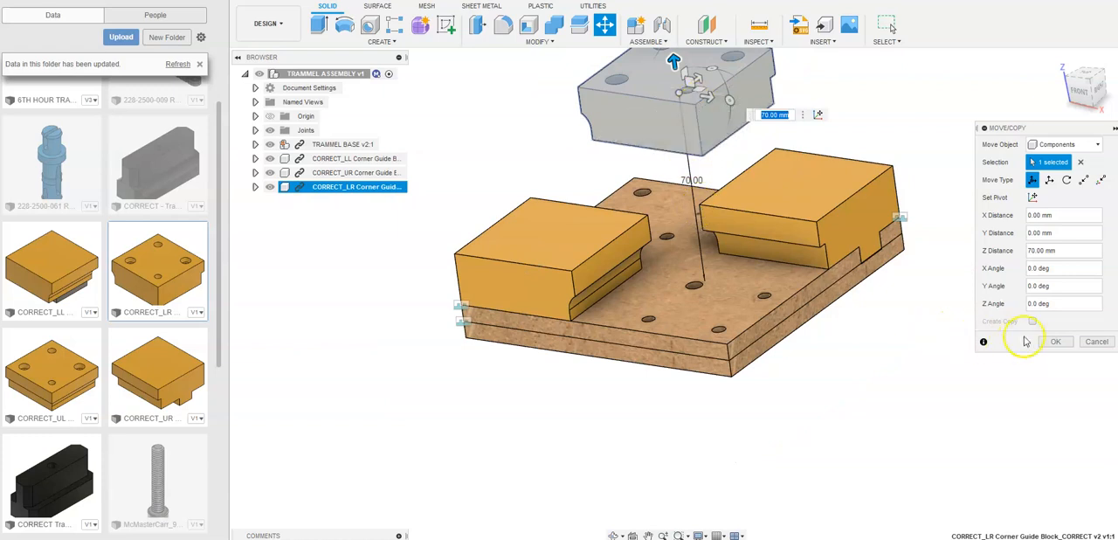
pyautogui.click(1053, 342)
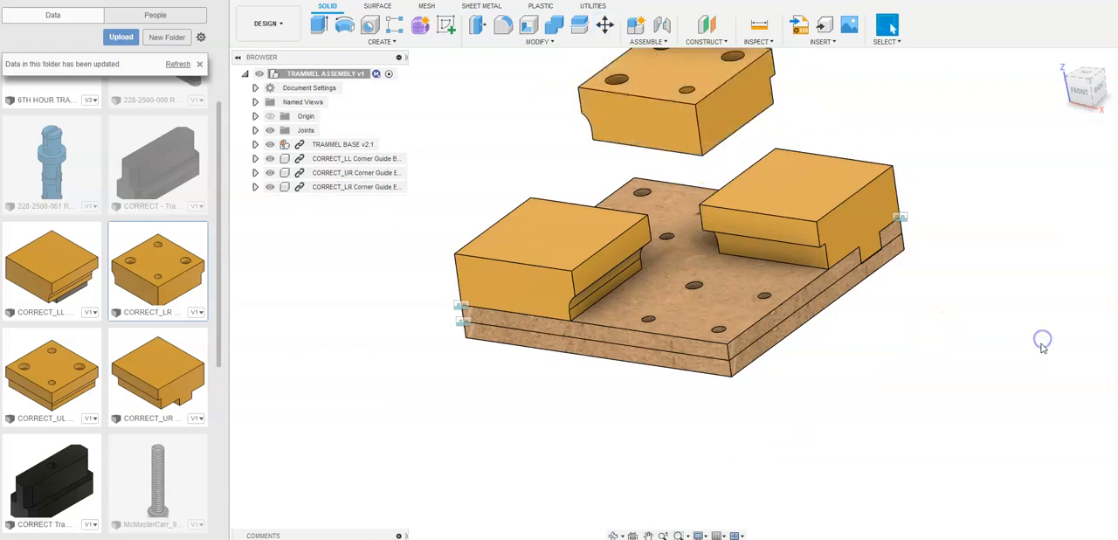
# - Start a joint and place its Component 1 origin on the outer lower corner of the CORRECT_LR block
pyautogui.click(1095, 106)
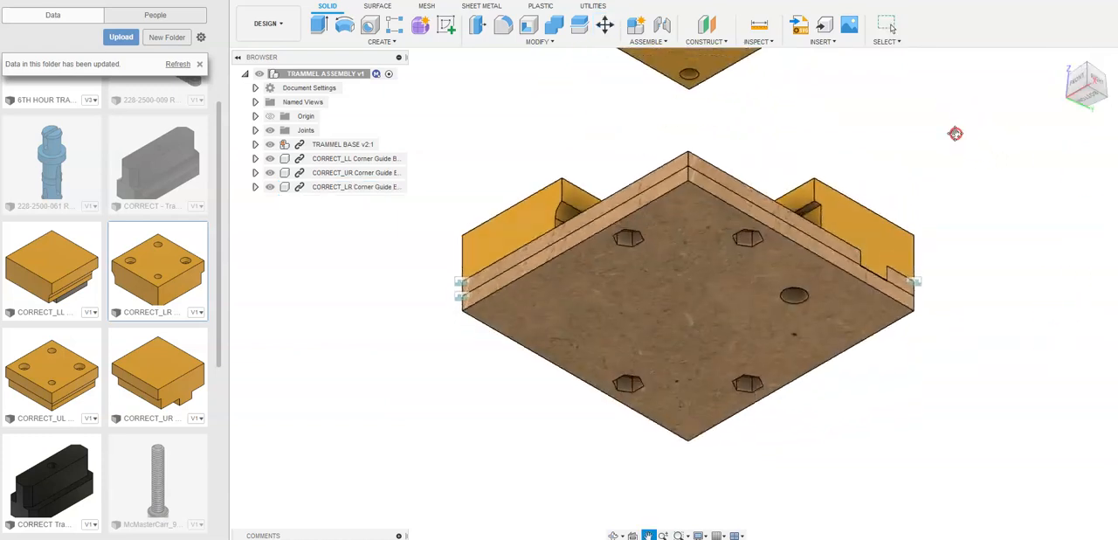
pyautogui.click(662, 25)
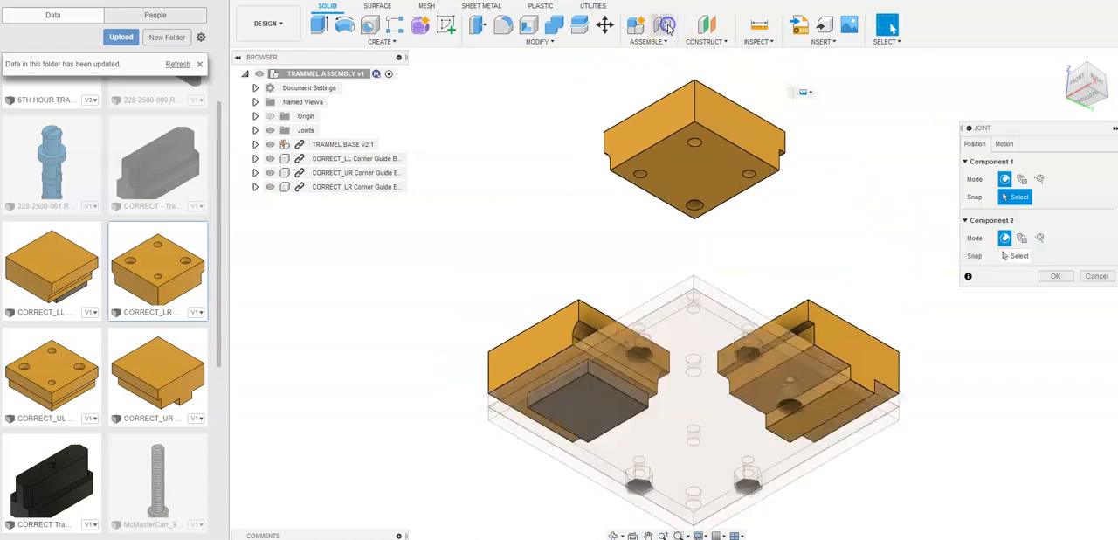
pyautogui.scroll(10, 689, 138)
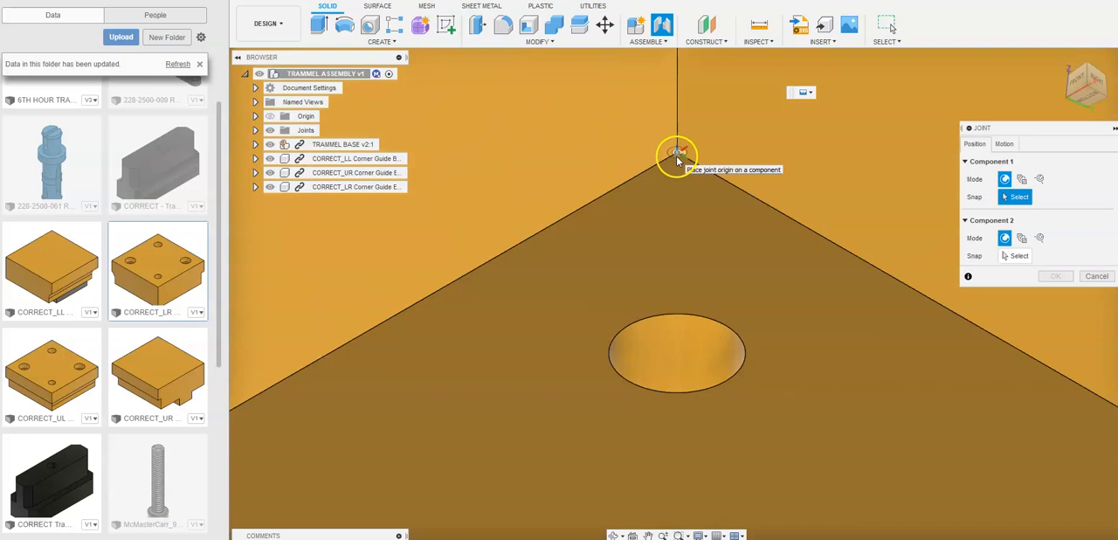
pyautogui.click(677, 155)
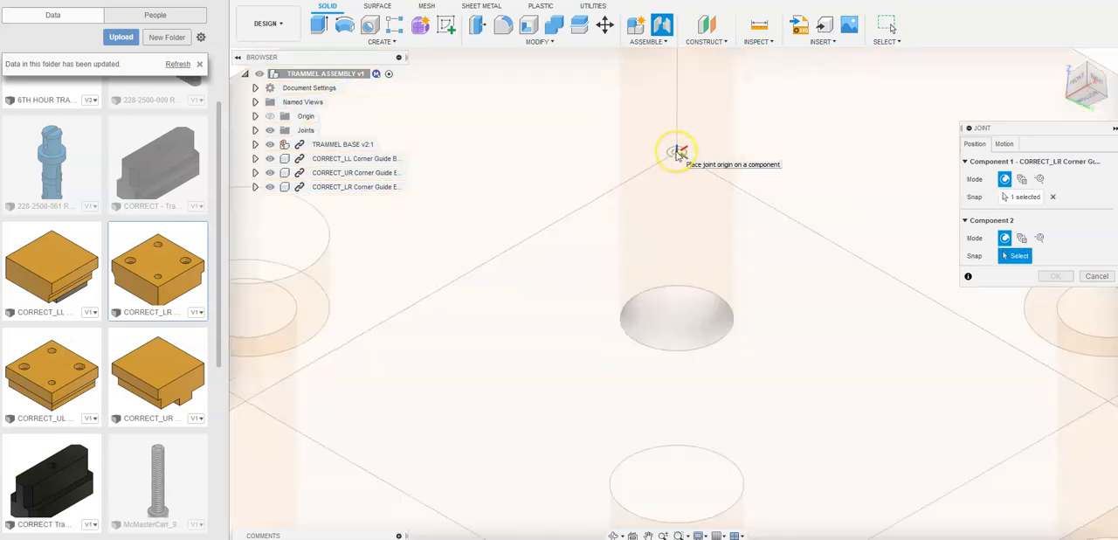
# - Place the Component 2 origin on the base's upper outer corner between the front and right faces
pyautogui.scroll(-10, 678, 155)
pyautogui.click(1061, 61)
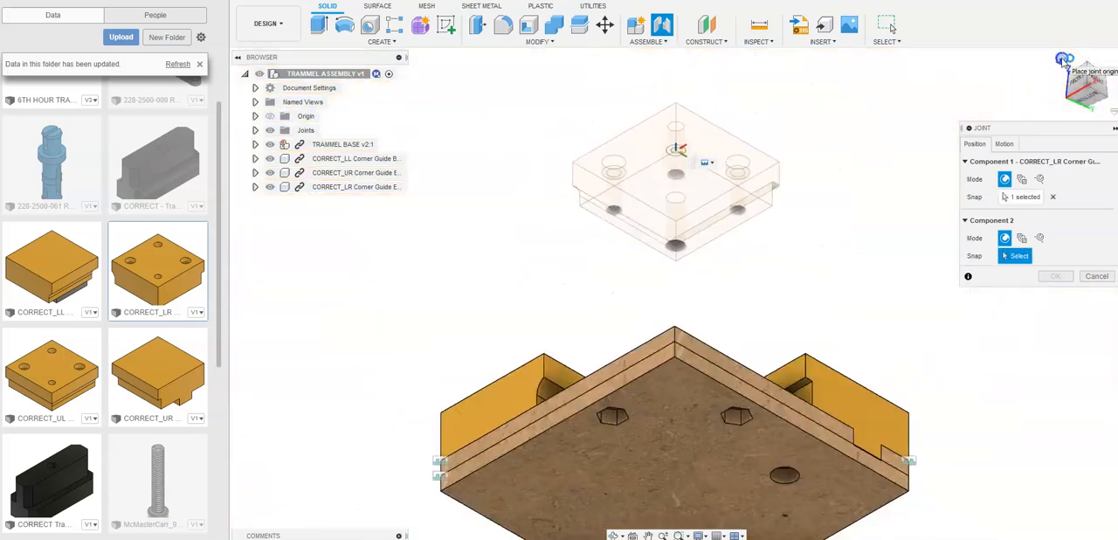
pyautogui.scroll(6, 681, 511)
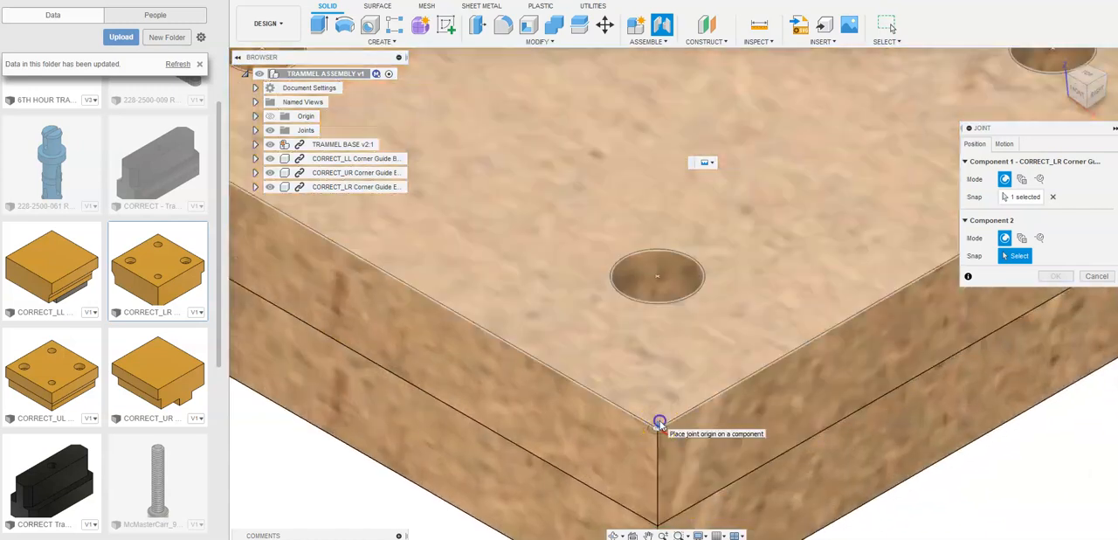
pyautogui.click(660, 423)
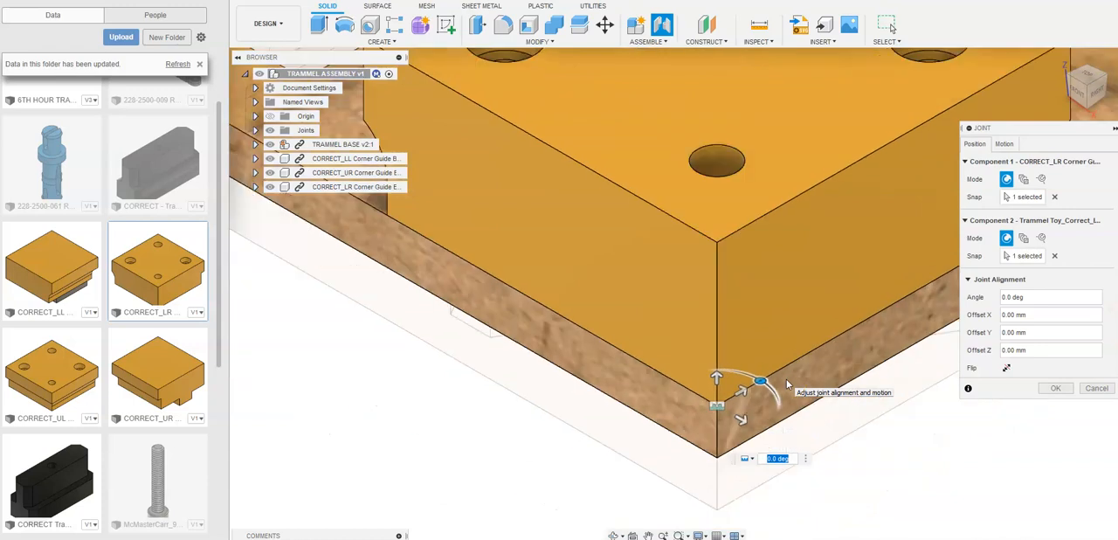
# - Apply the joint between the CORRECT_LR block and the base, and check its fit in the right and front views
pyautogui.scroll(-5, 787, 384)
pyautogui.click(1054, 388)
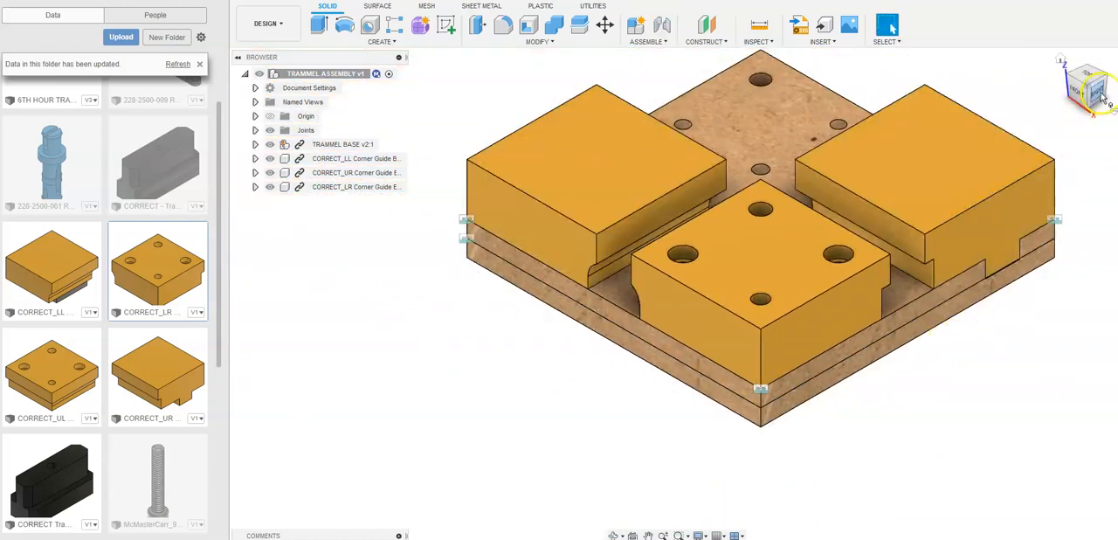
pyautogui.click(1103, 98)
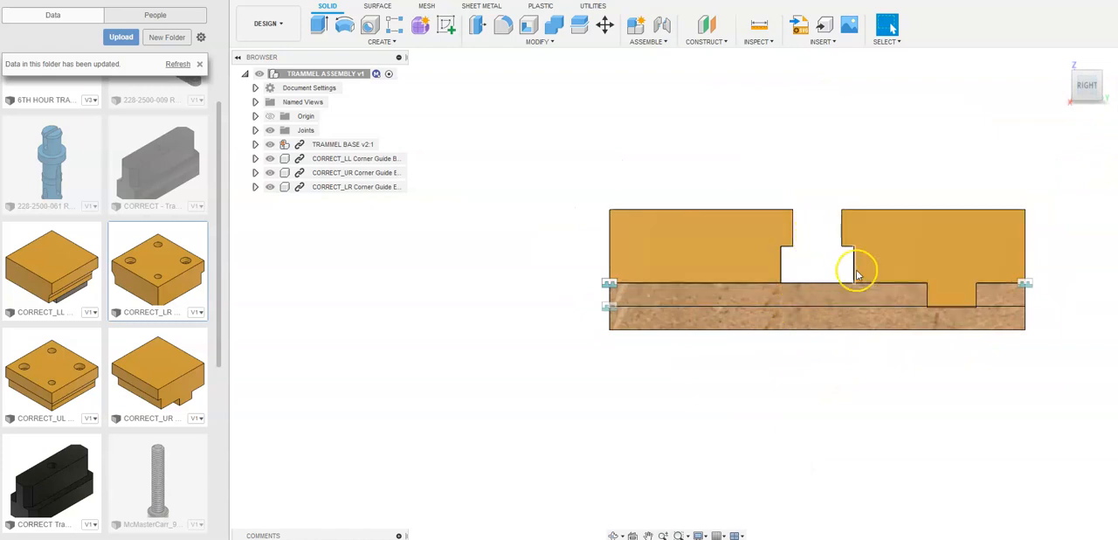
pyautogui.click(1061, 61)
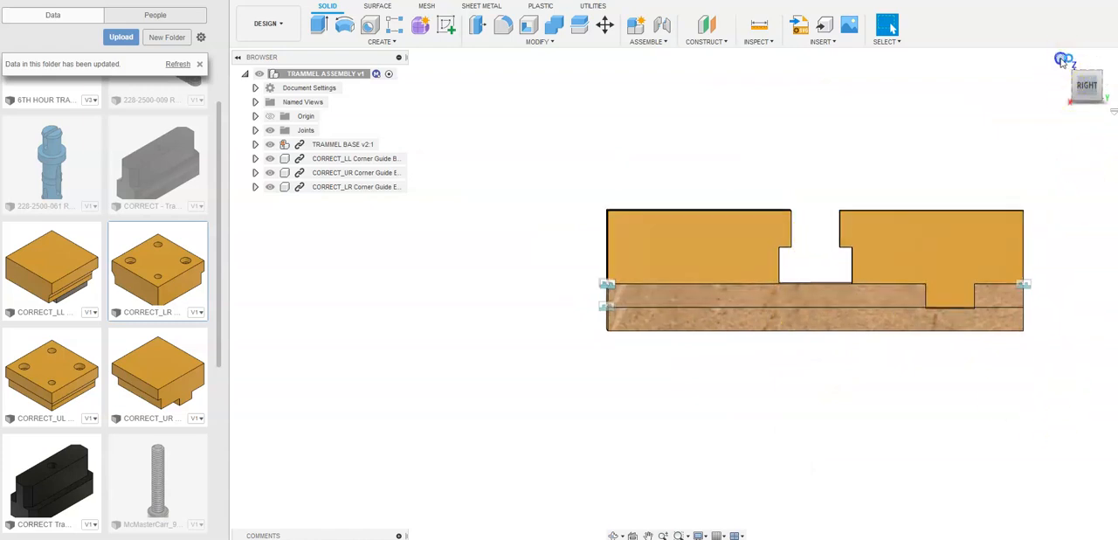
pyautogui.click(1079, 92)
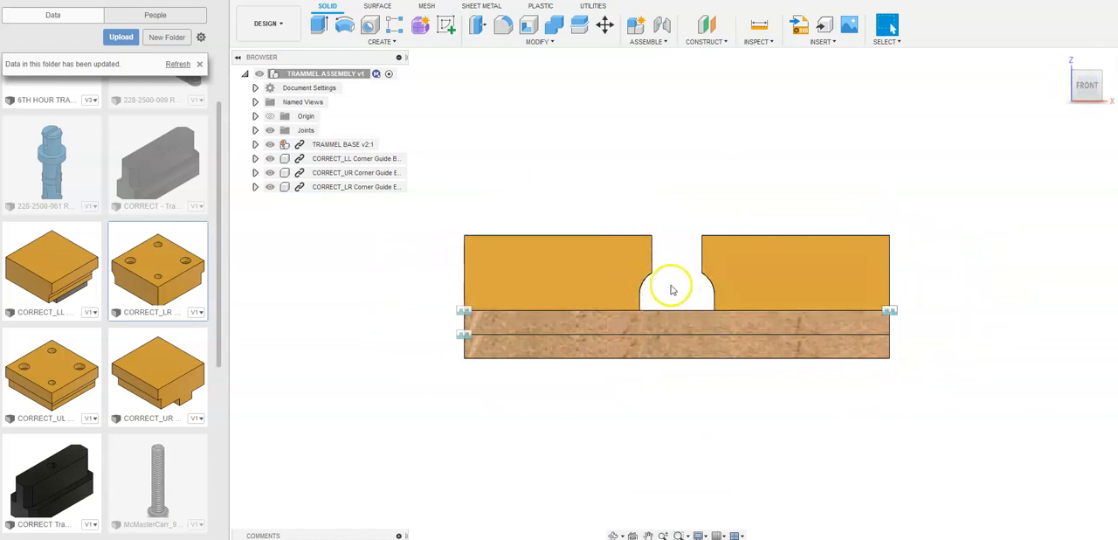
pyautogui.click(1060, 61)
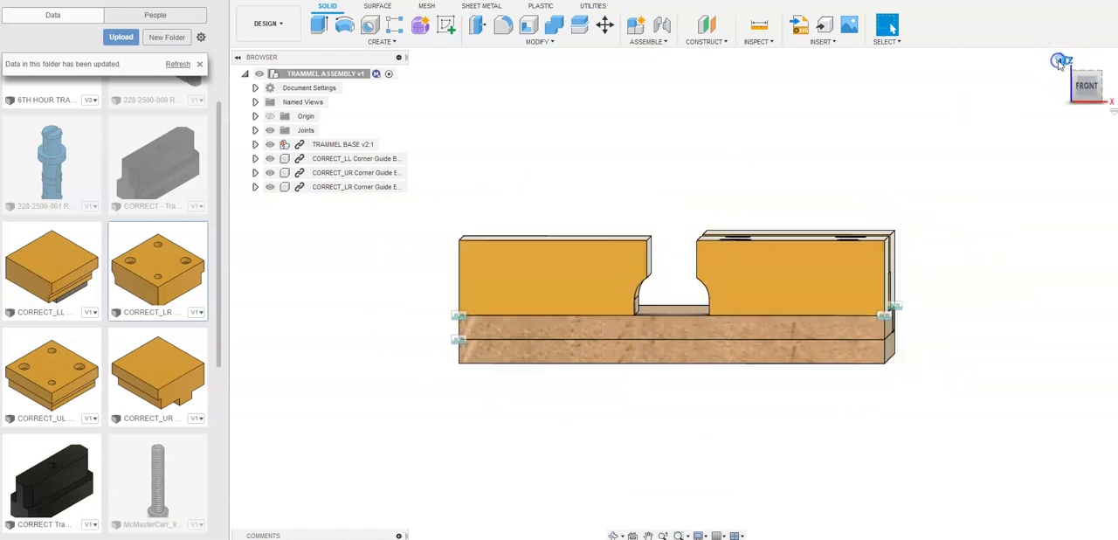
# - Insert the CORRECT_UL corner guide block and raise it 80 mm in Z above the base
pyautogui.moveTo(48, 391); pyautogui.dragTo(741, 69)
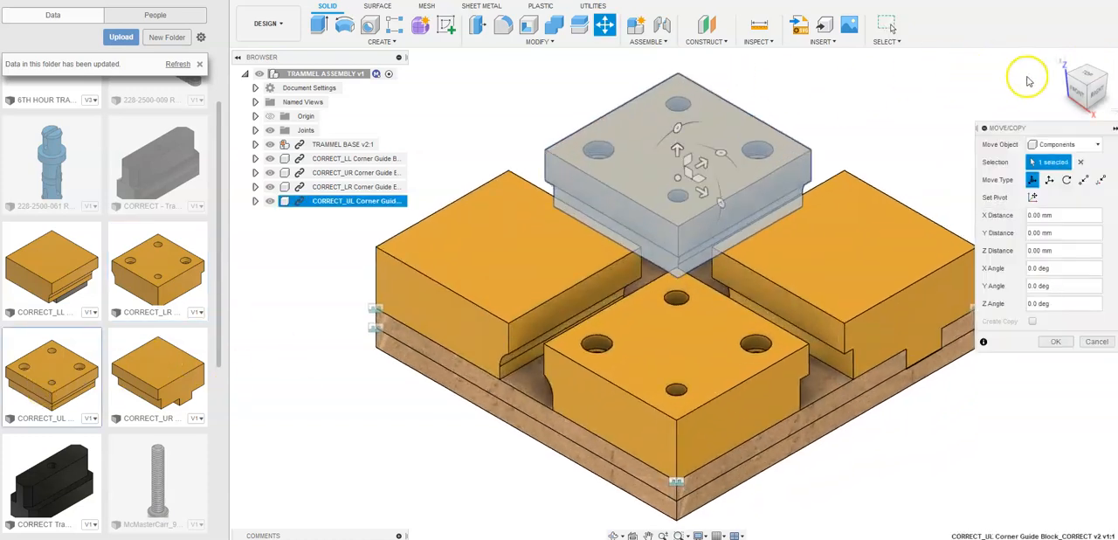
pyautogui.click(1068, 77)
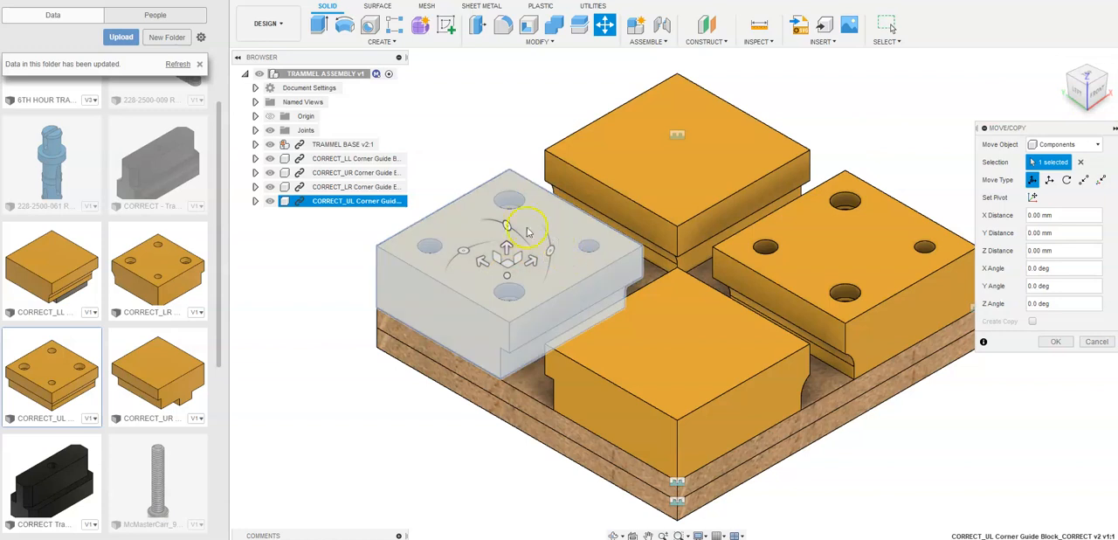
pyautogui.moveTo(509, 253); pyautogui.dragTo(523, 73)
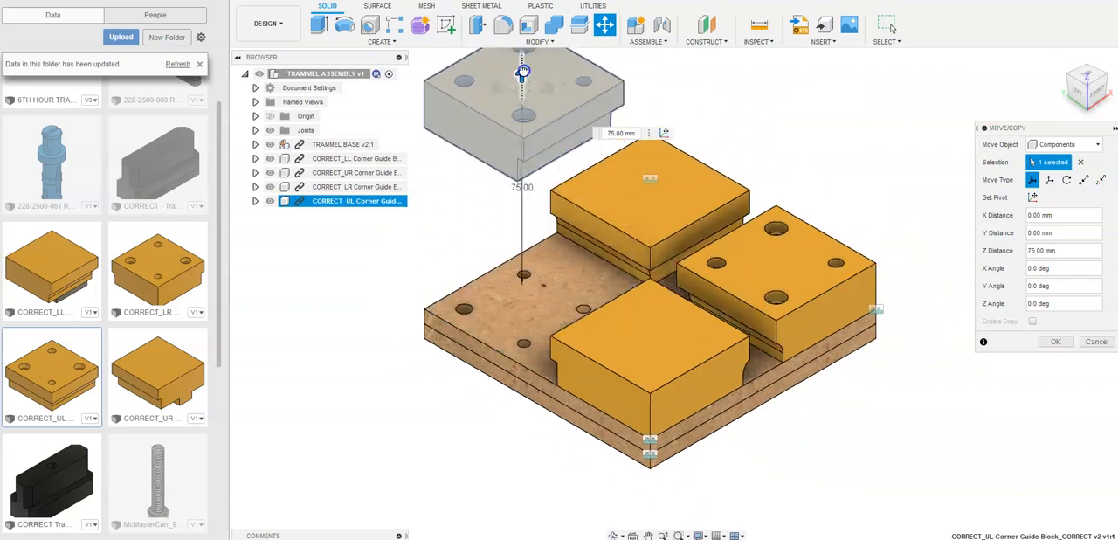
pyautogui.click(1055, 343)
# - Start a joint and place its Component 1 origin on the outer lower corner of the CORRECT_UL block
pyautogui.click(1074, 93)
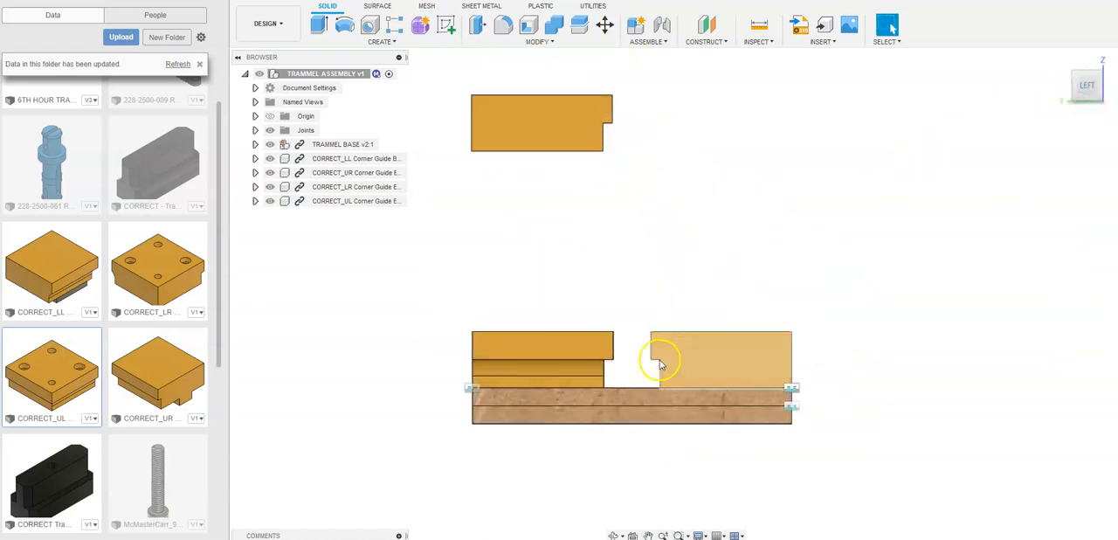
pyautogui.moveTo(1073, 81); pyautogui.dragTo(1046, 58)
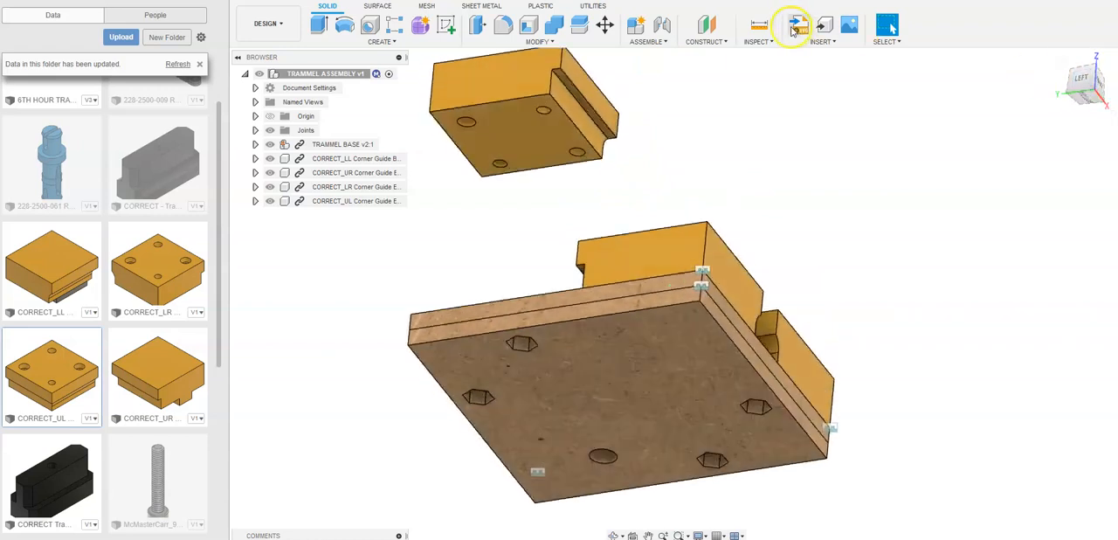
pyautogui.click(663, 26)
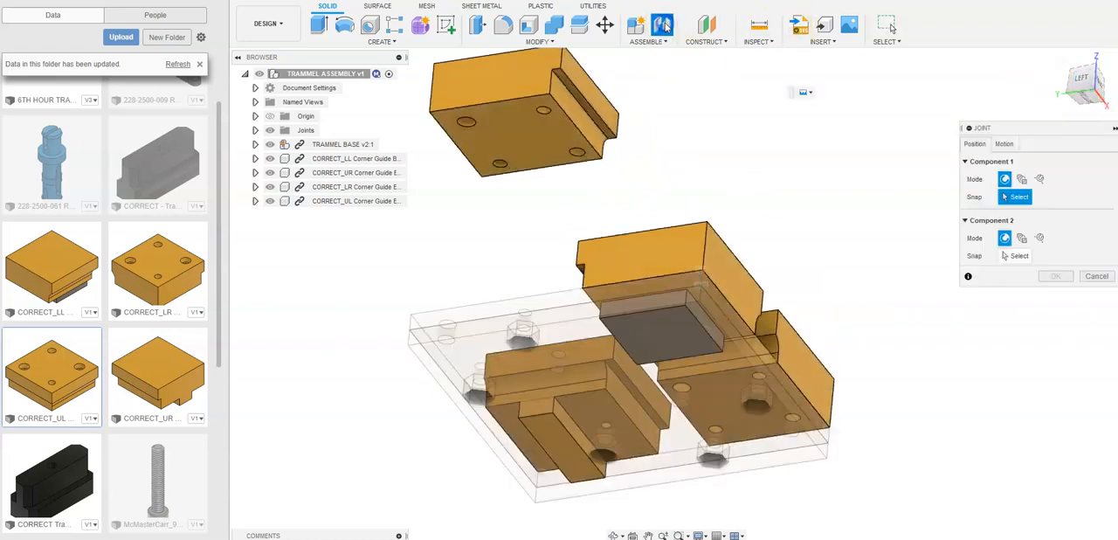
pyautogui.click(1005, 143)
pyautogui.click(976, 144)
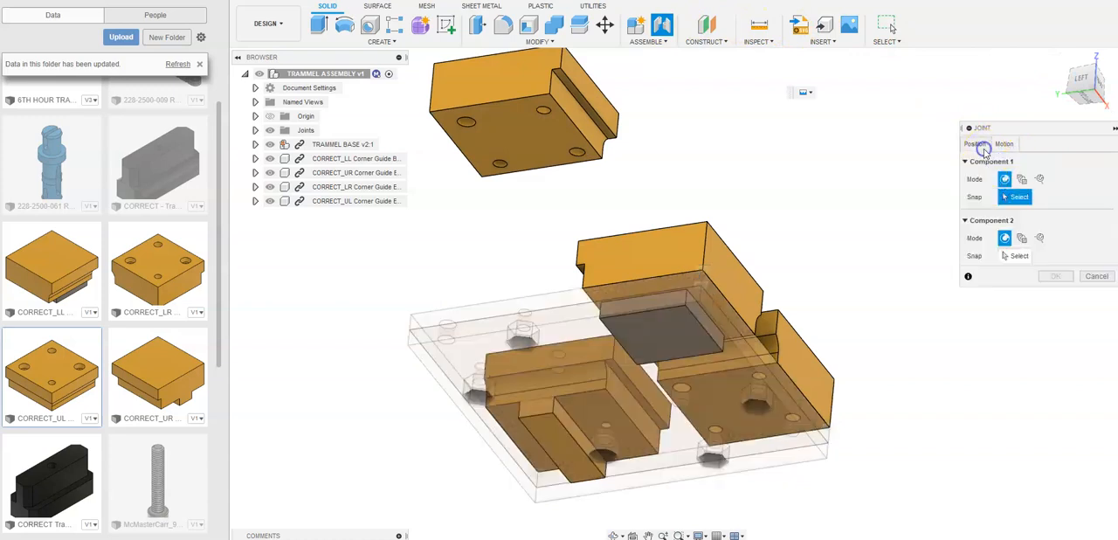
pyautogui.scroll(6, 432, 109)
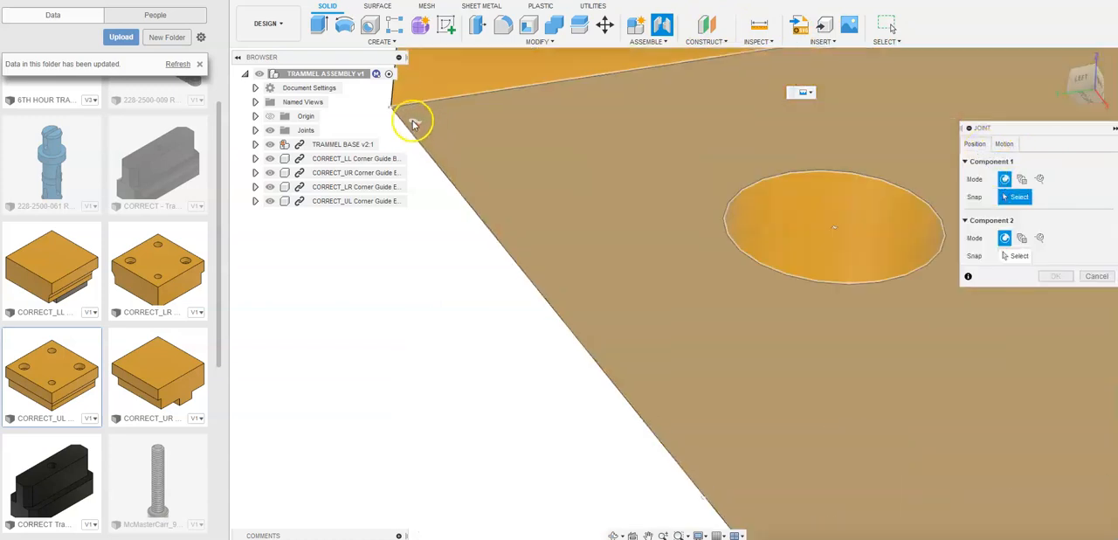
pyautogui.click(400, 114)
pyautogui.scroll(-6, 761, 230)
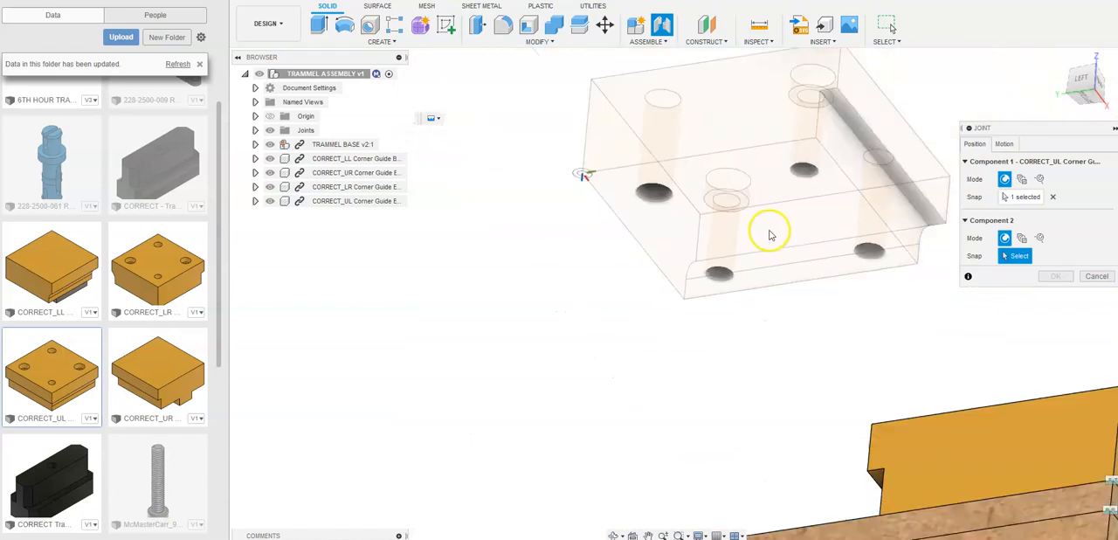
# - Place the Component 2 origin on the base's upper outer corner between the back and left faces and apply the joint
pyautogui.click(1060, 61)
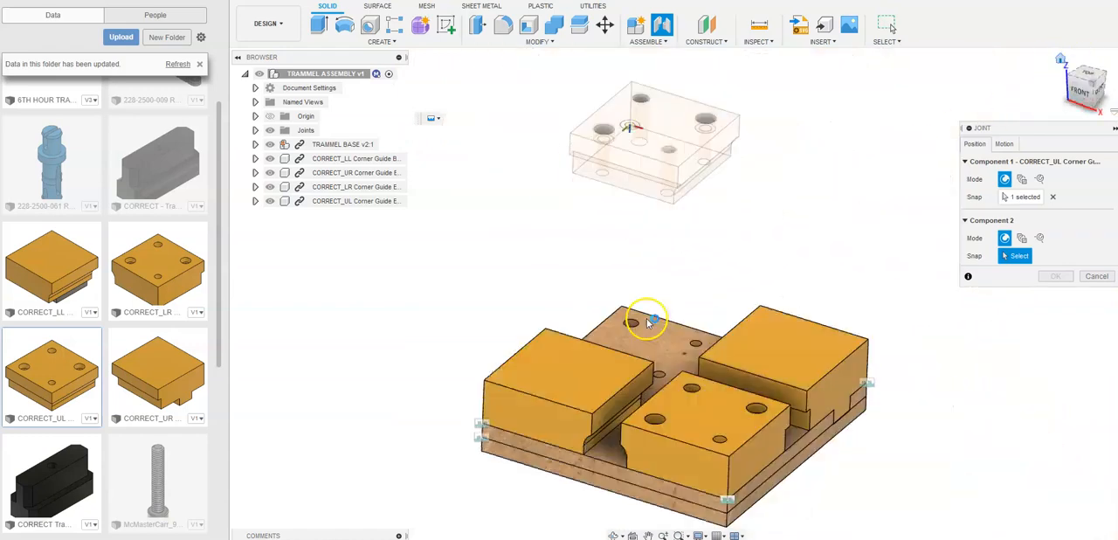
pyautogui.scroll(5, 664, 275)
pyautogui.scroll(4, 617, 270)
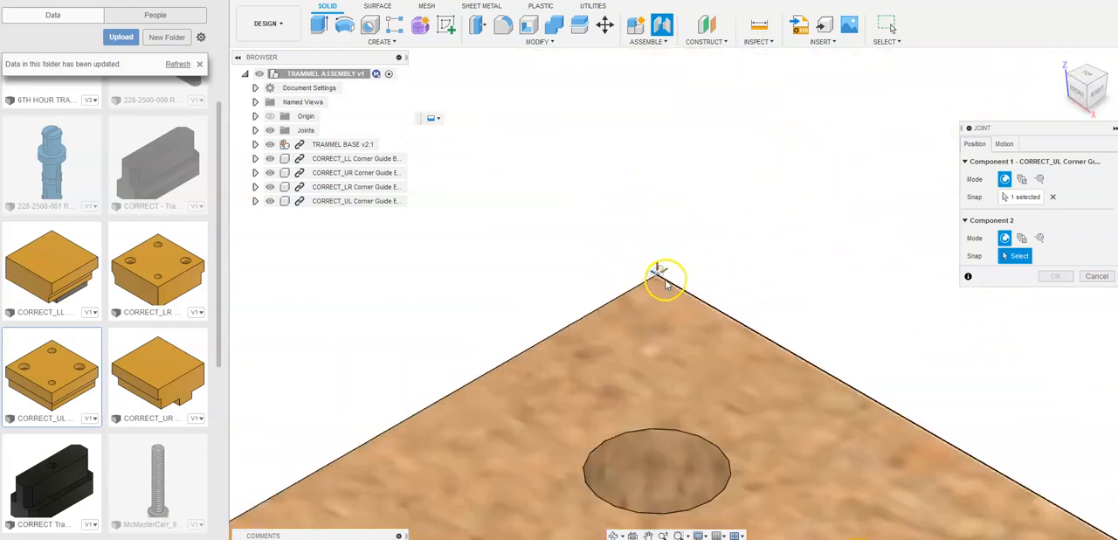
pyautogui.click(630, 259)
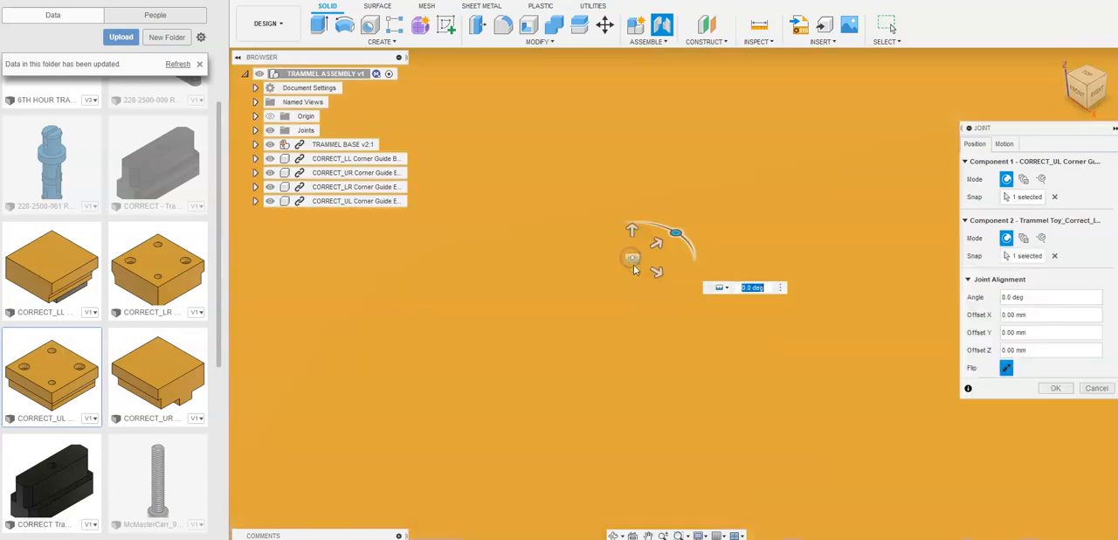
pyautogui.scroll(-5, 654, 272)
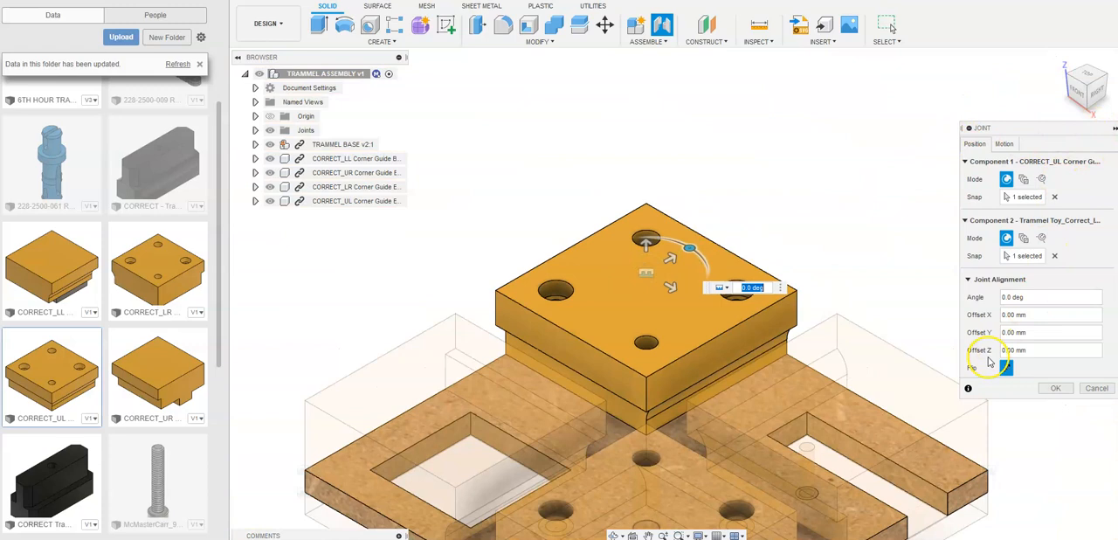
pyautogui.click(1057, 389)
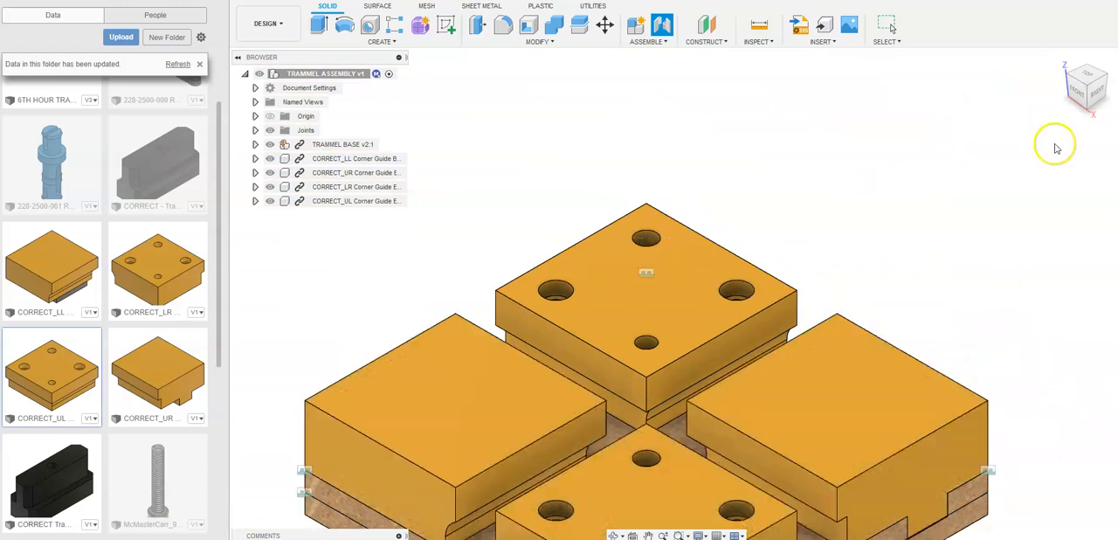
# - Examine how the four corner guide blocks sit on the base in the right, front, left and back views
pyautogui.click(1103, 91)
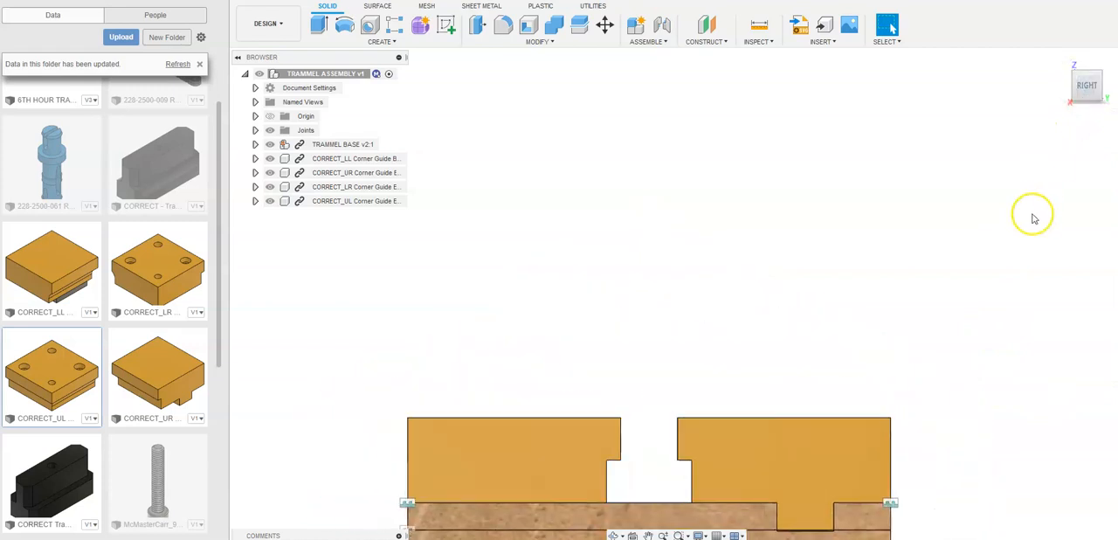
pyautogui.click(1064, 84)
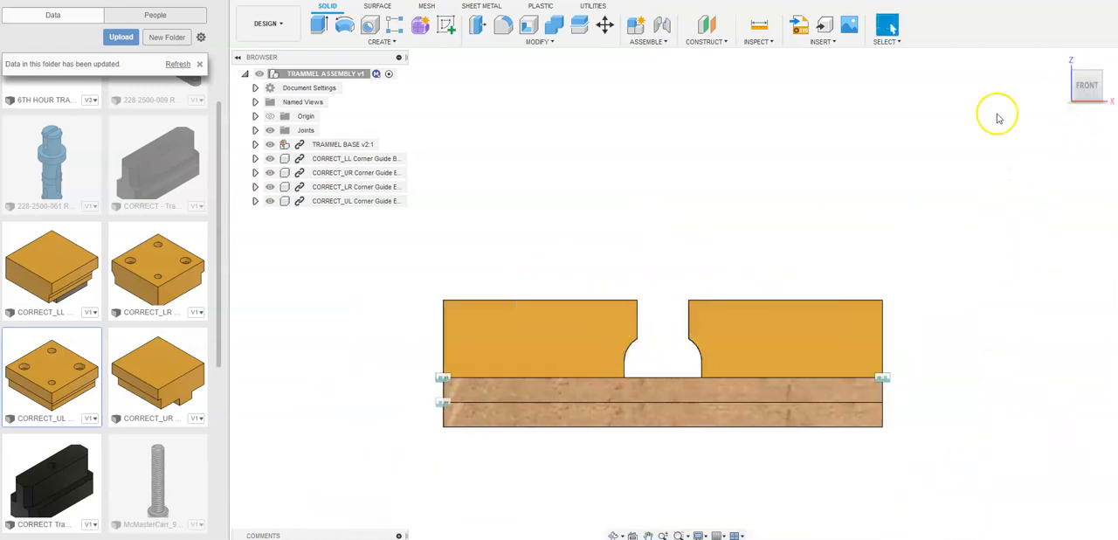
pyautogui.click(1067, 85)
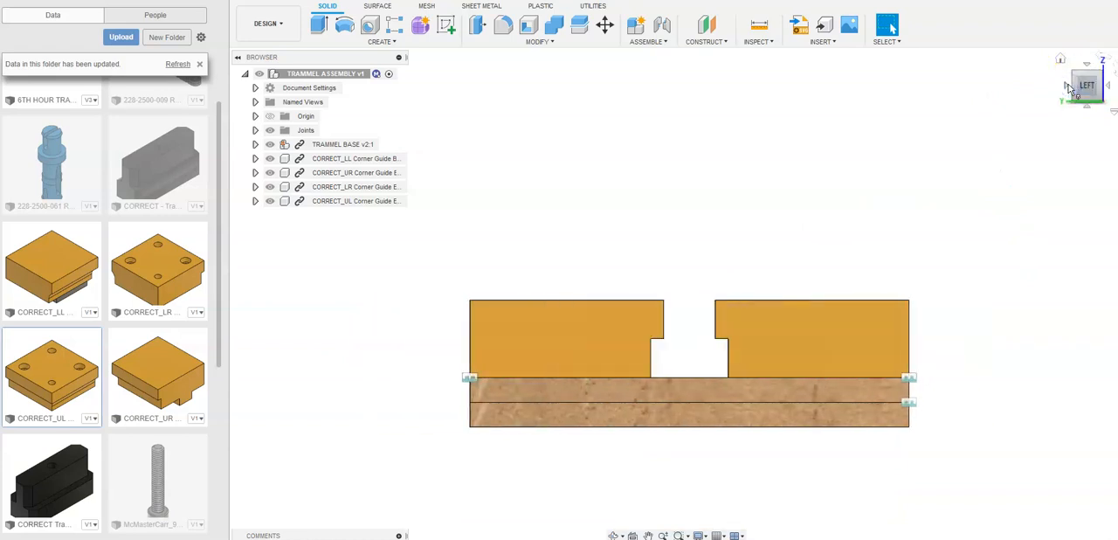
pyautogui.click(1068, 85)
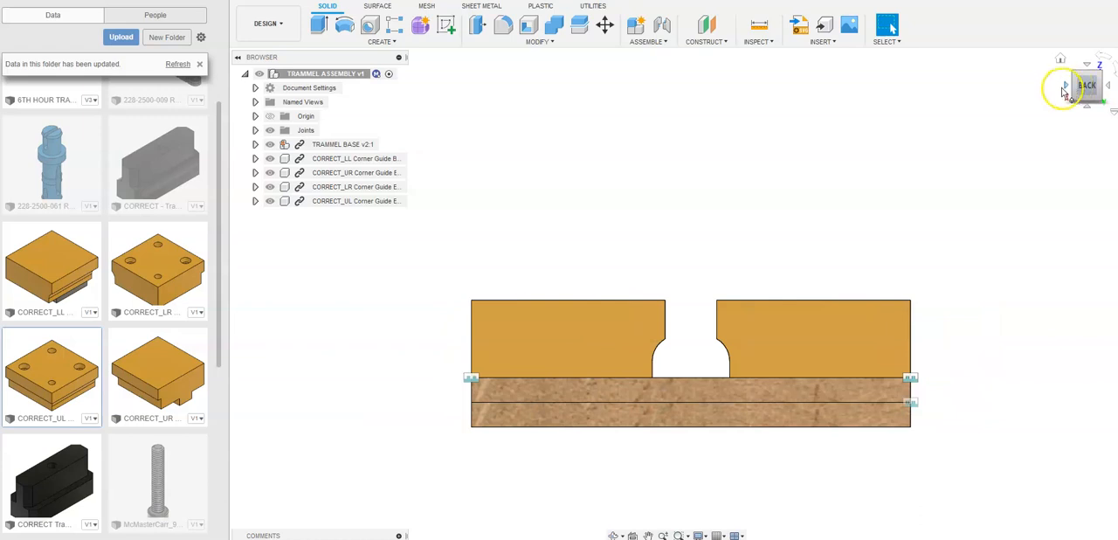
pyautogui.click(1060, 58)
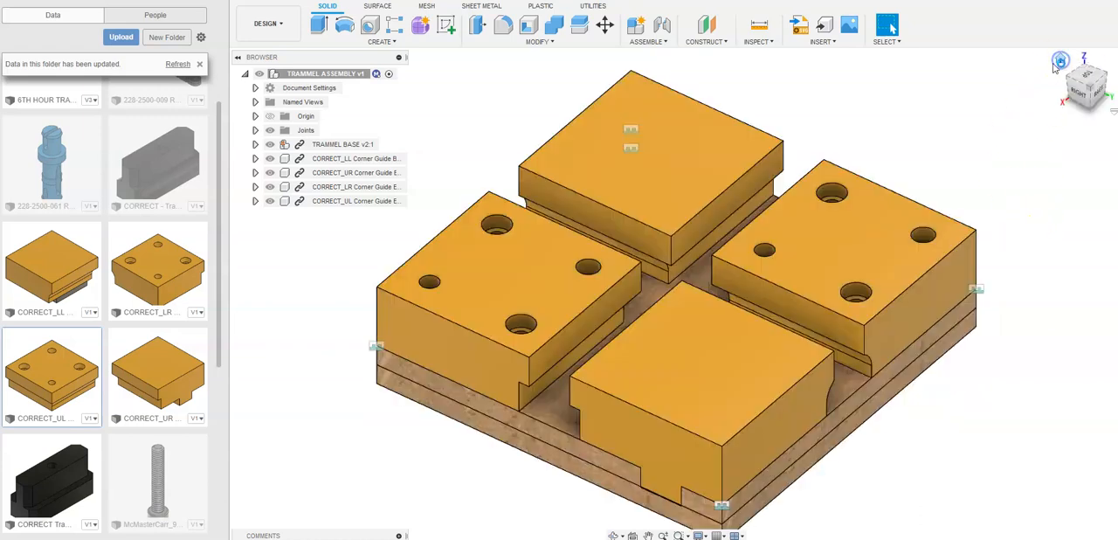
pyautogui.moveTo(358, 348); pyautogui.dragTo(468, 352, button='middle')
pyautogui.scroll(-1, 468, 352)
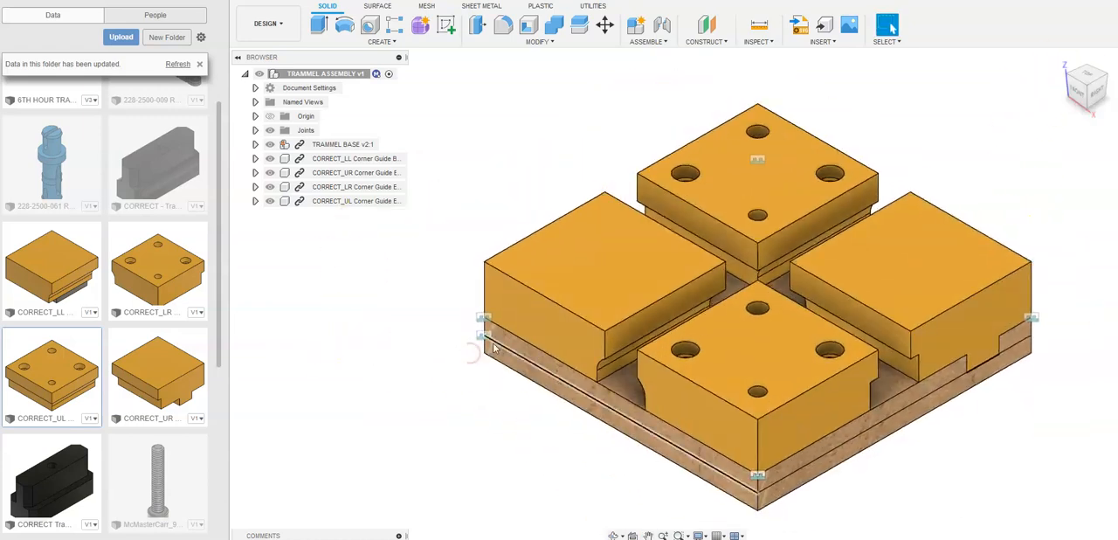
# - Look up the Rigid motion type in the joint options and leave without creating a joint
pyautogui.click(483, 318)
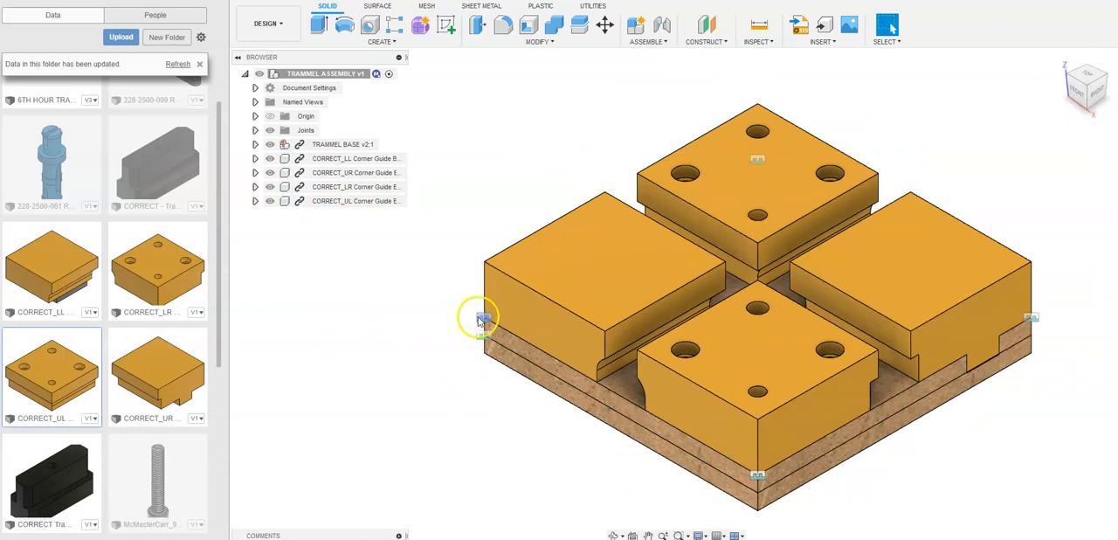
pyautogui.click(661, 25)
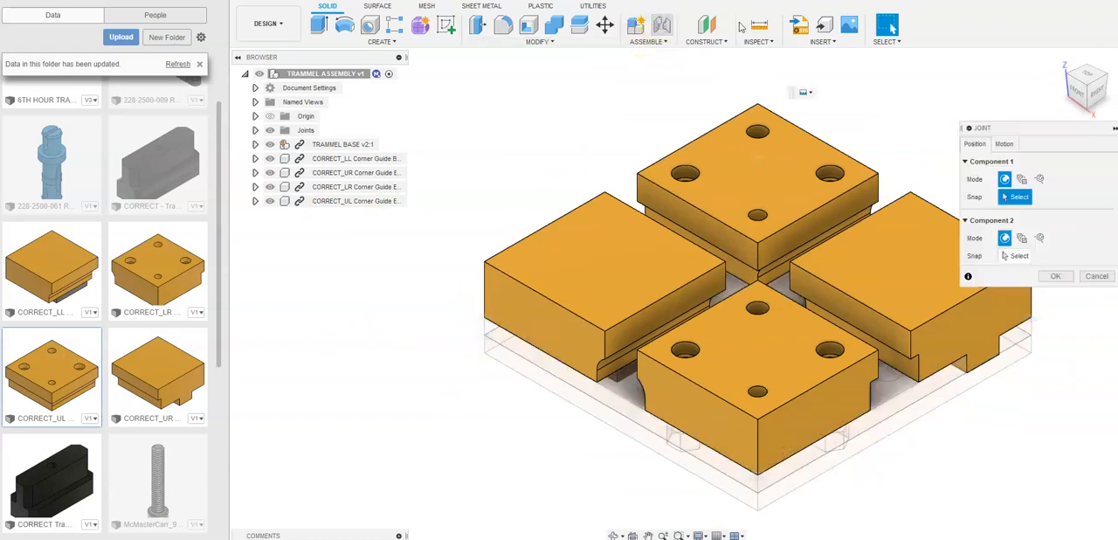
pyautogui.click(1004, 146)
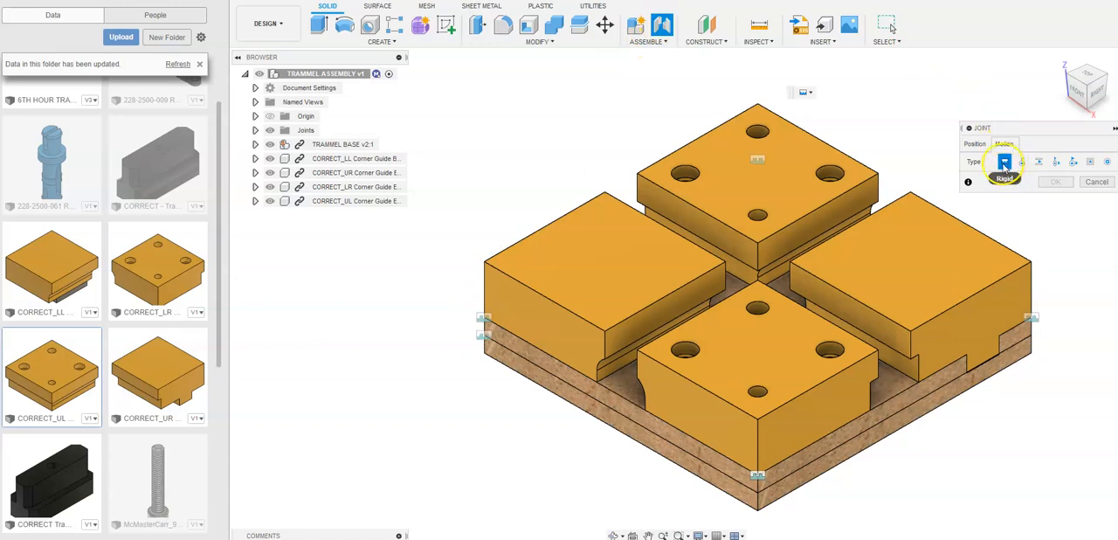
pyautogui.click(1101, 185)
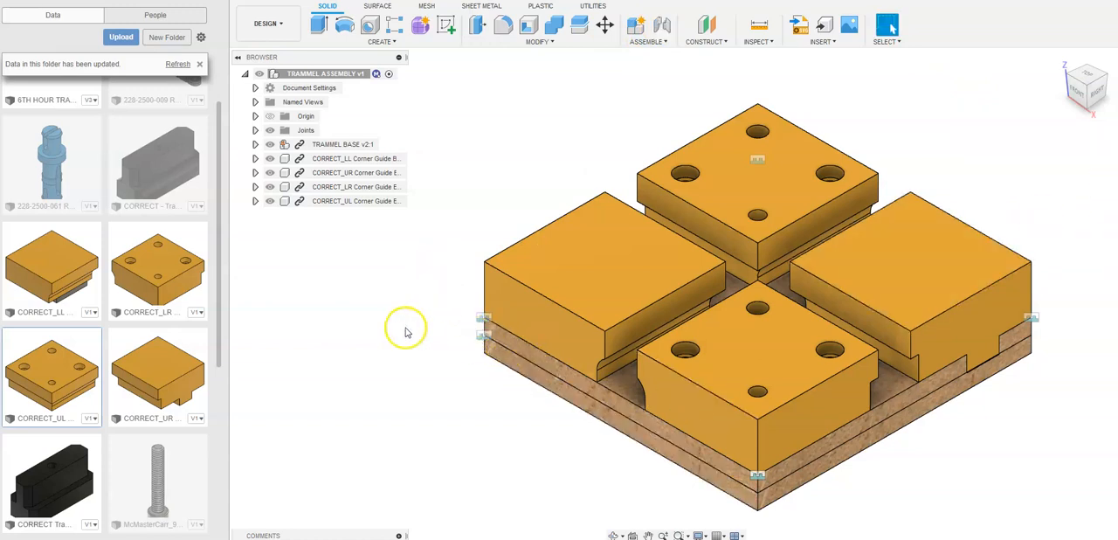
# - Review the assembly's list of rigid joints and hide the whole top-level Joints folder
pyautogui.moveTo(429, 332); pyautogui.dragTo(434, 331, button='middle')
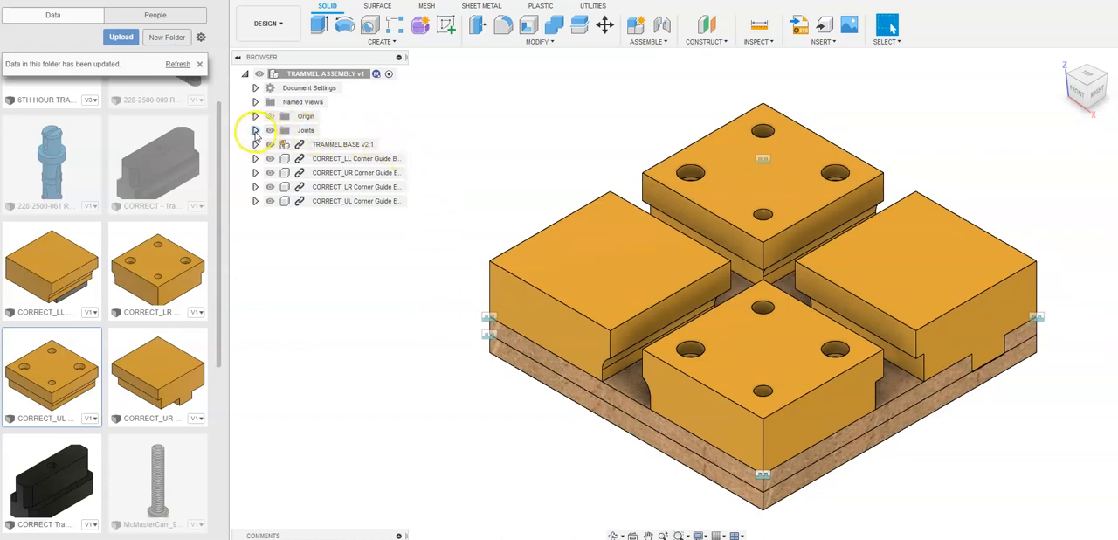
pyautogui.click(256, 130)
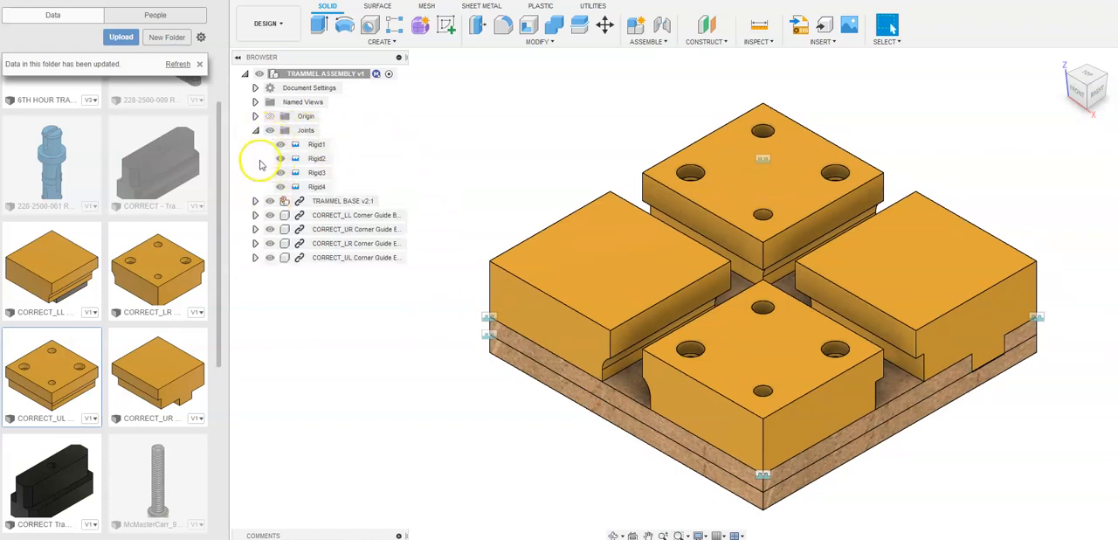
pyautogui.click(270, 131)
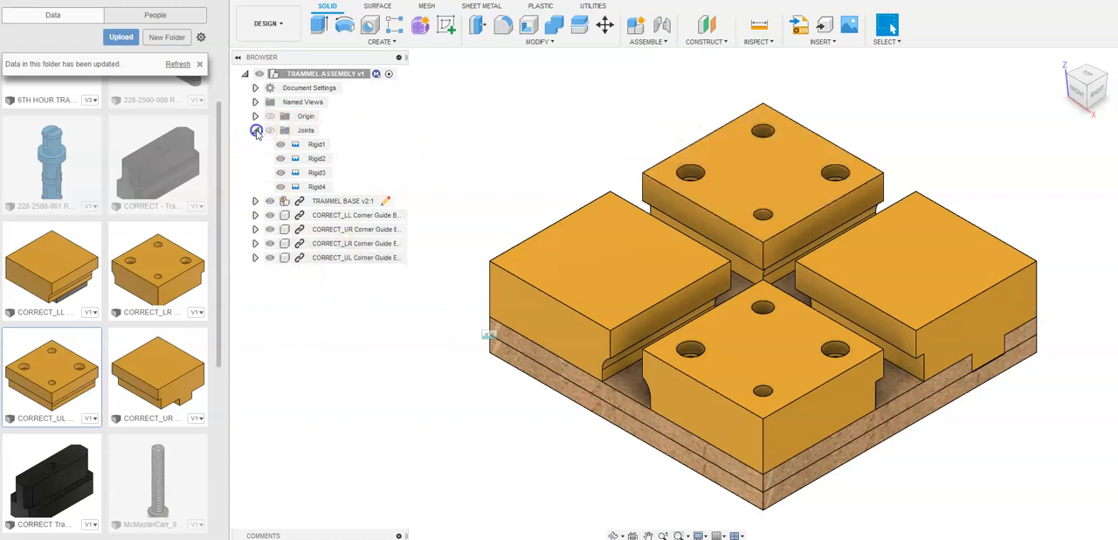
pyautogui.click(256, 130)
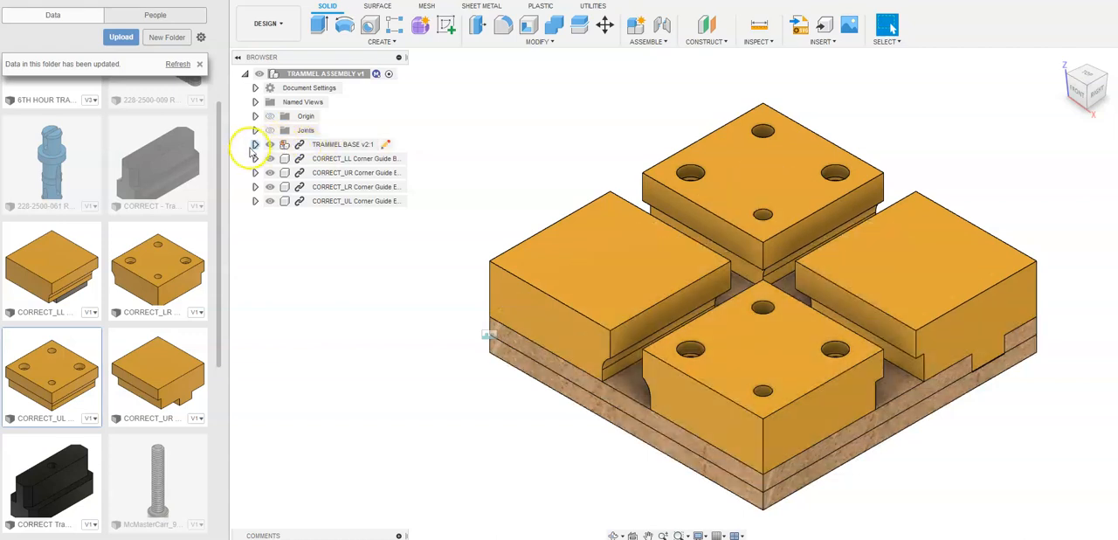
# - Hide the rigid joint marker stored inside the TRAMMEL BASE component
pyautogui.click(254, 145)
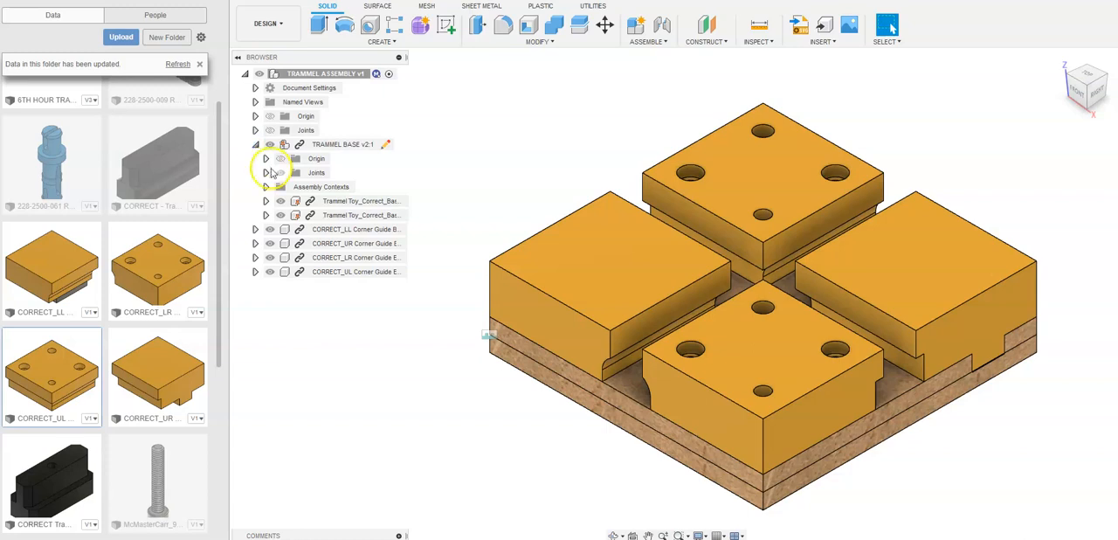
pyautogui.click(265, 173)
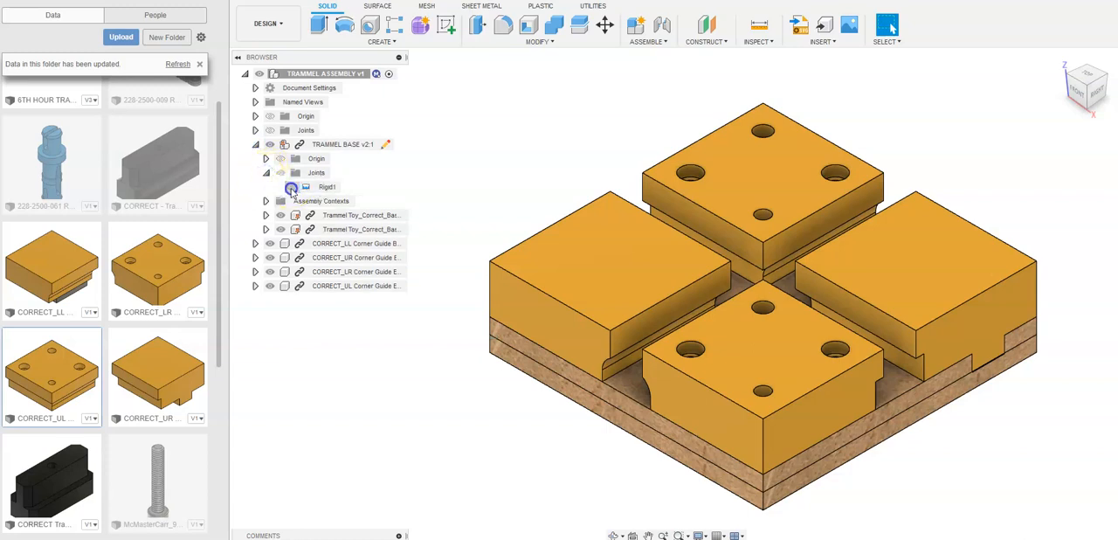
pyautogui.click(266, 173)
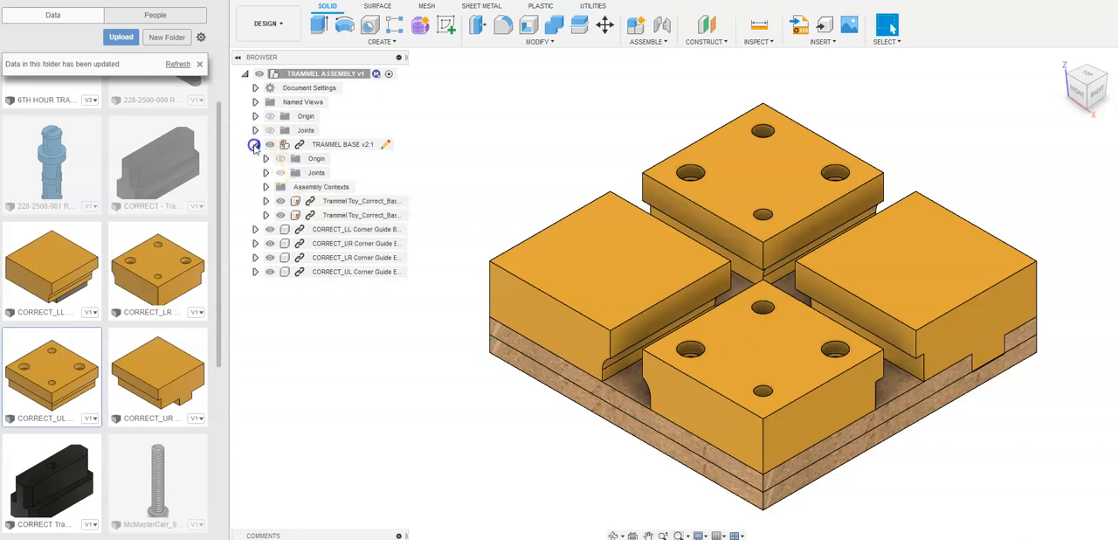
pyautogui.click(254, 145)
# - Examine the corner guide blocks and base from the right side and return to the home view of the whole assembly
pyautogui.moveTo(541, 157); pyautogui.dragTo(546, 144, button='middle')
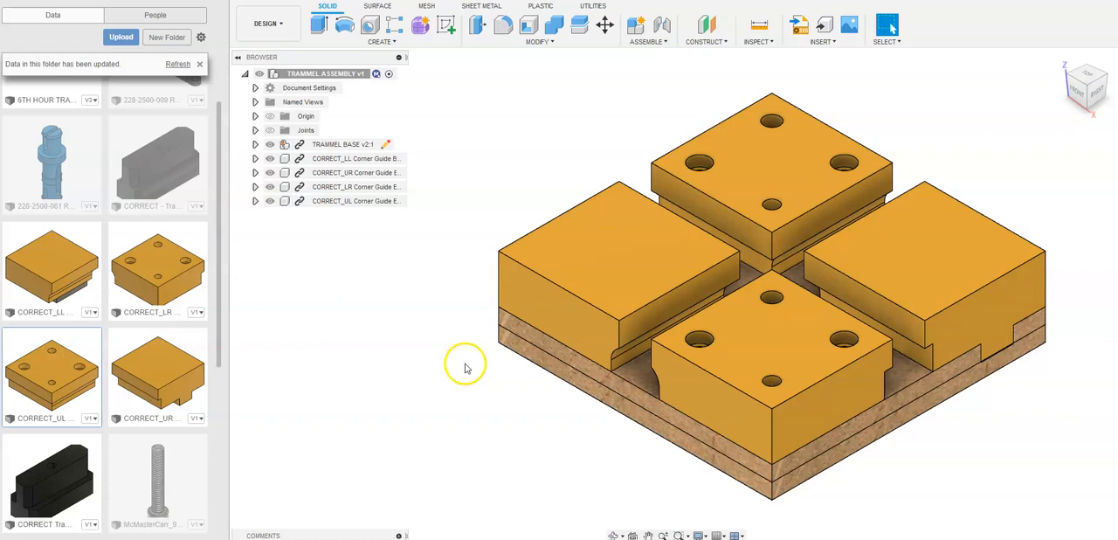
pyautogui.click(1103, 95)
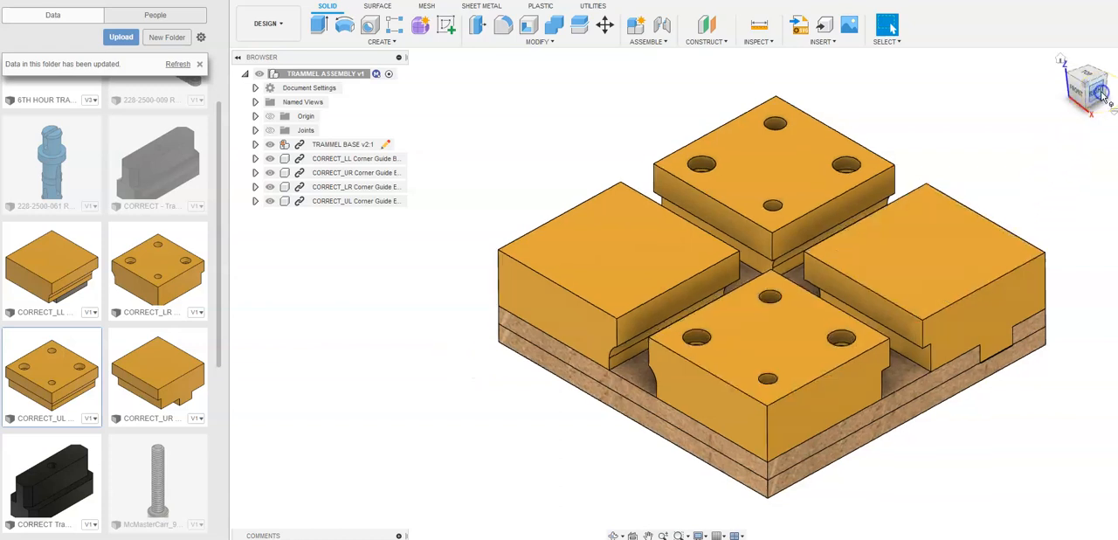
pyautogui.click(1064, 85)
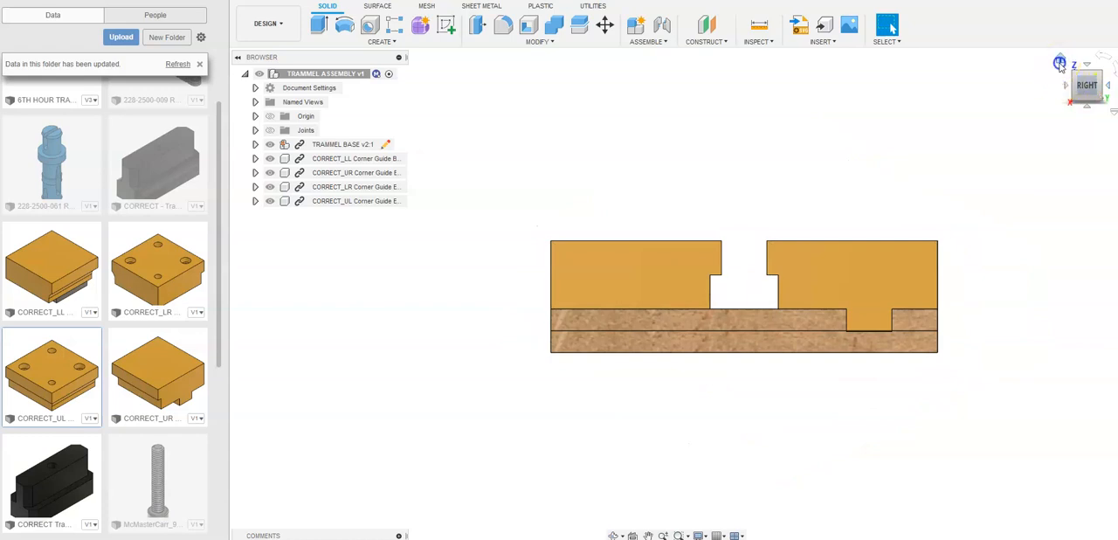
pyautogui.scroll(-2, 584, 302)
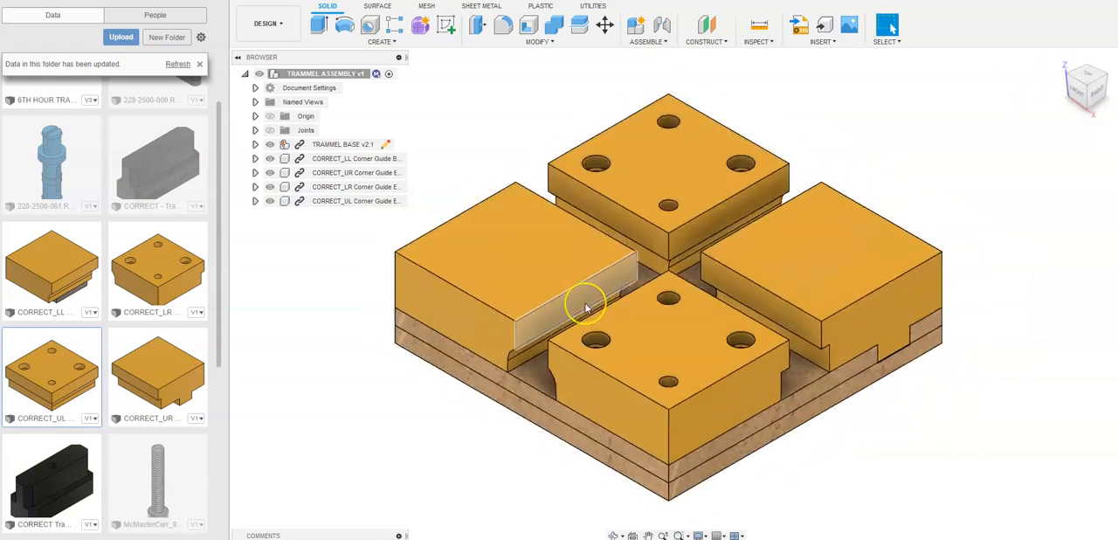
pyautogui.moveTo(585, 307); pyautogui.dragTo(649, 296, button='middle')
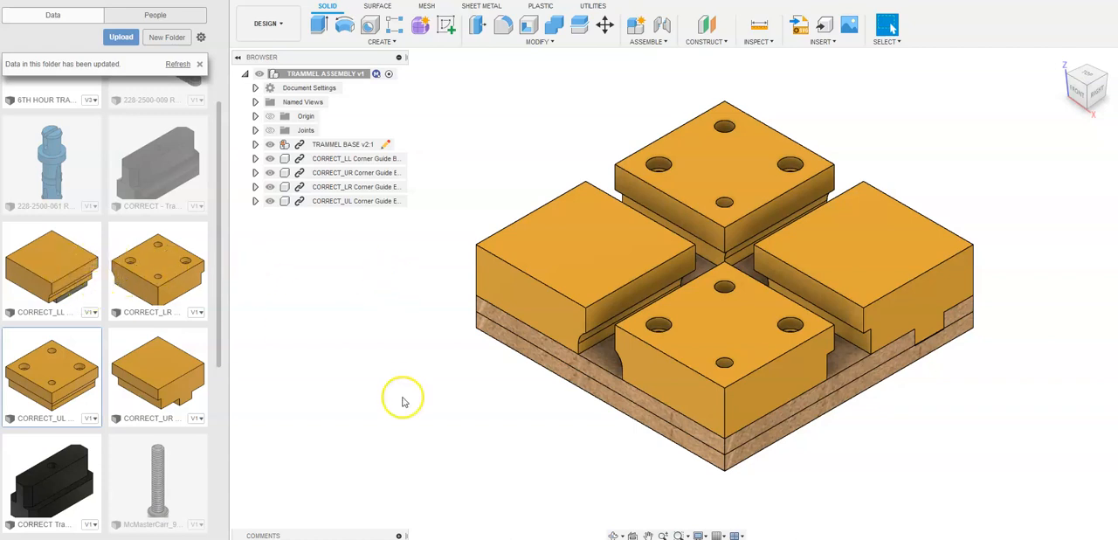
pyautogui.moveTo(420, 376)
pyautogui.mouseDown(button='middle')
pyautogui.moveTo(428, 385)
pyautogui.moveTo(414, 380)
pyautogui.mouseUp(button='middle')
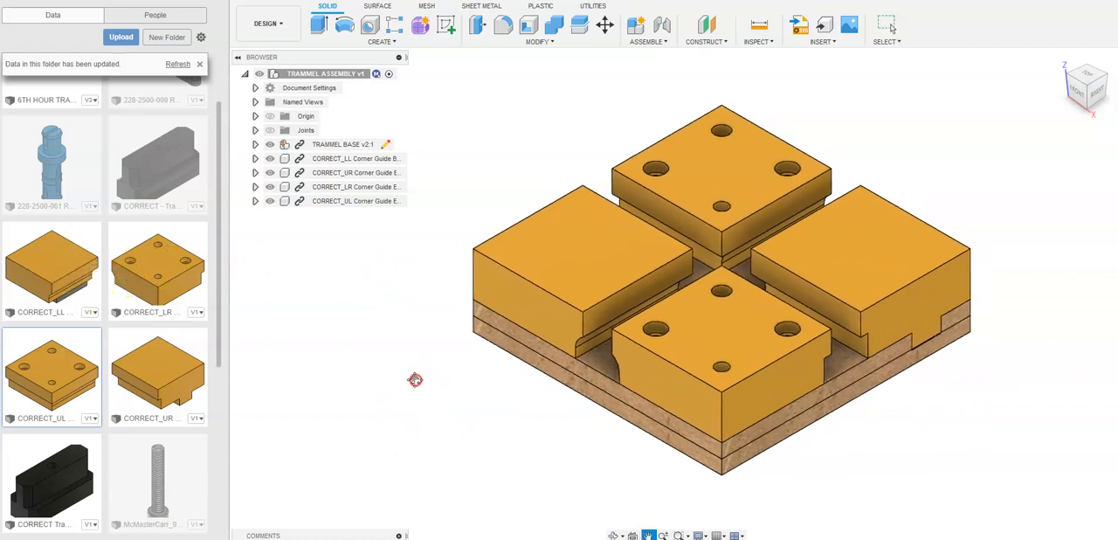